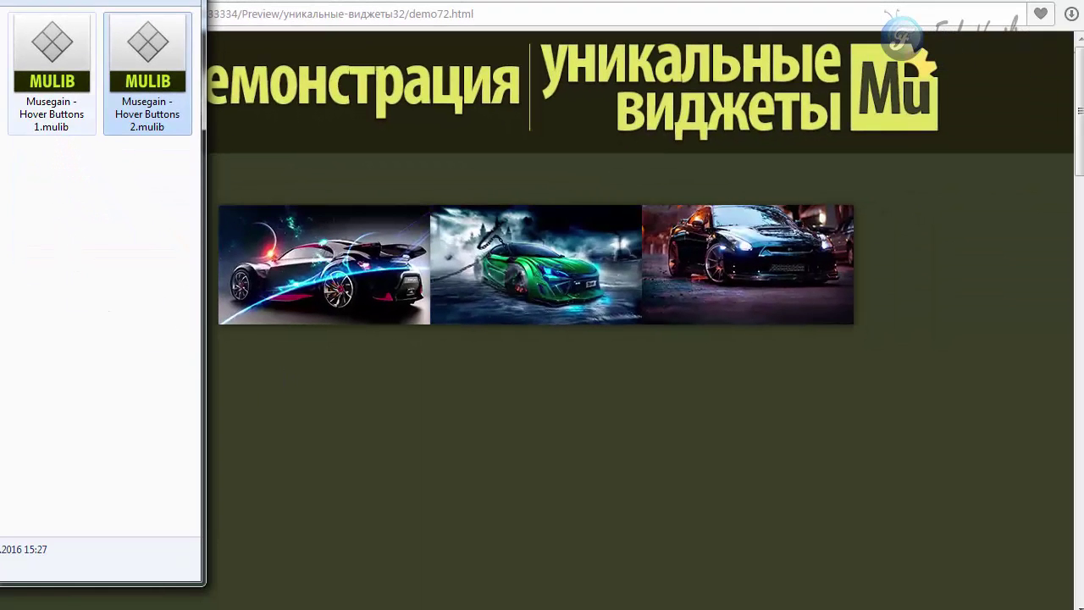
Examine the hover overlays and icon buttons on the three car images of the demo page.
left_click(305, 404)
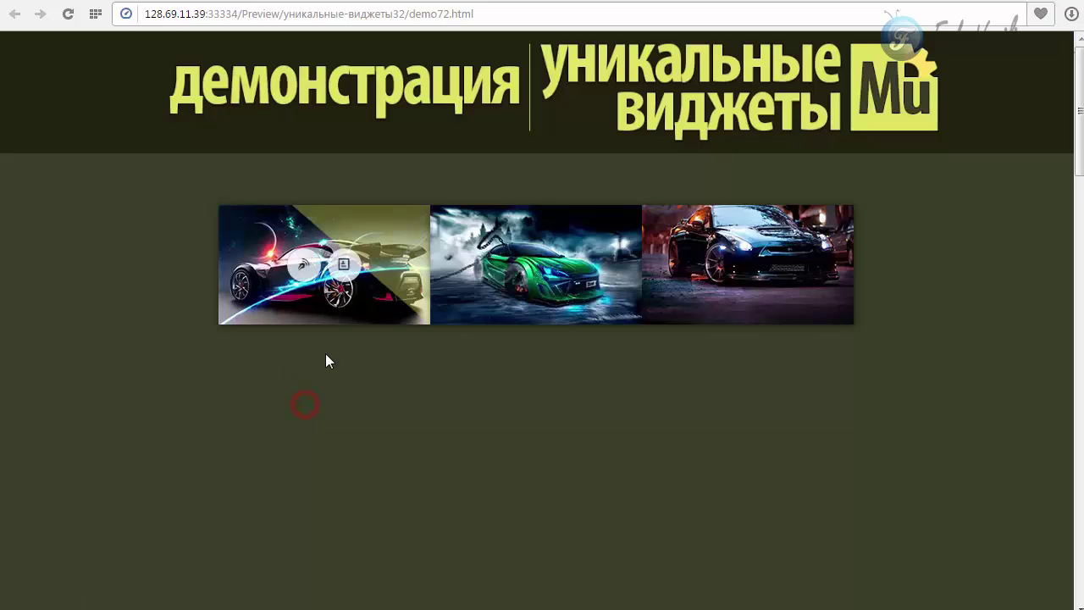
mouse_move(512, 296)
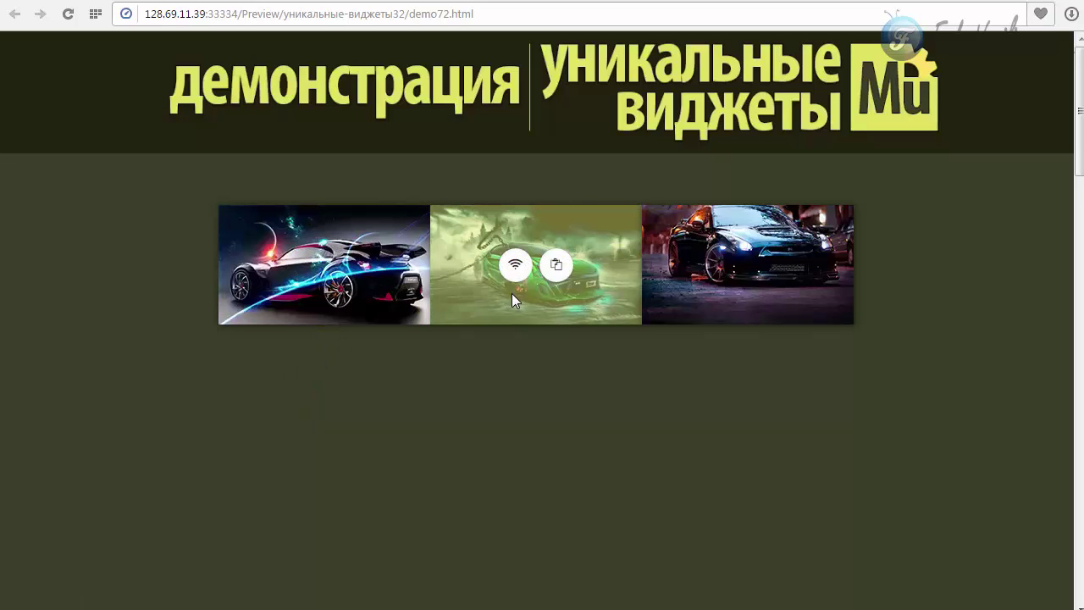
mouse_move(688, 292)
mouse_move(359, 316)
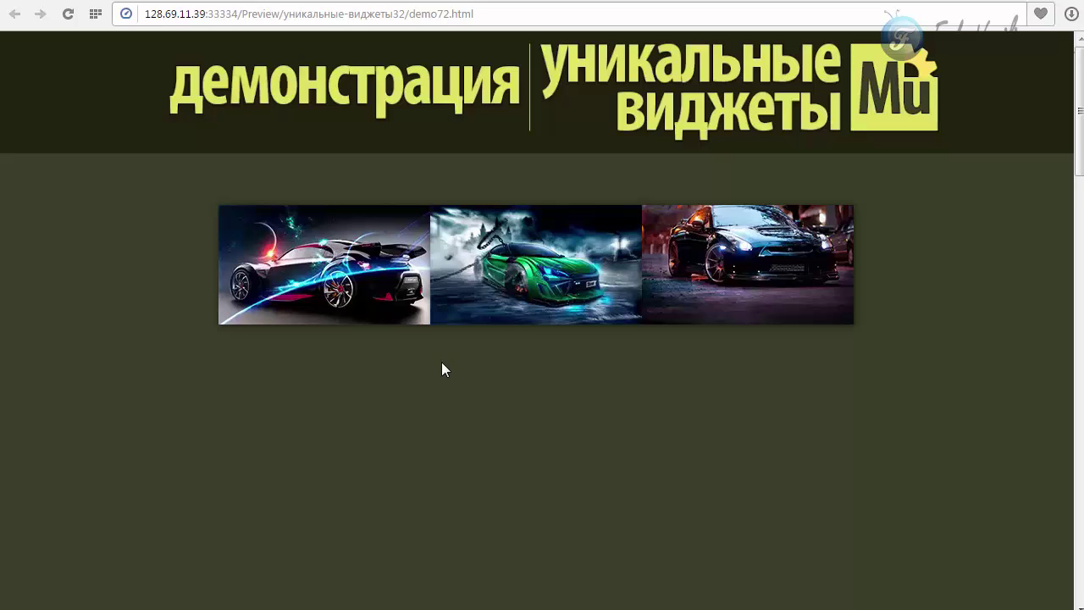
mouse_move(473, 285)
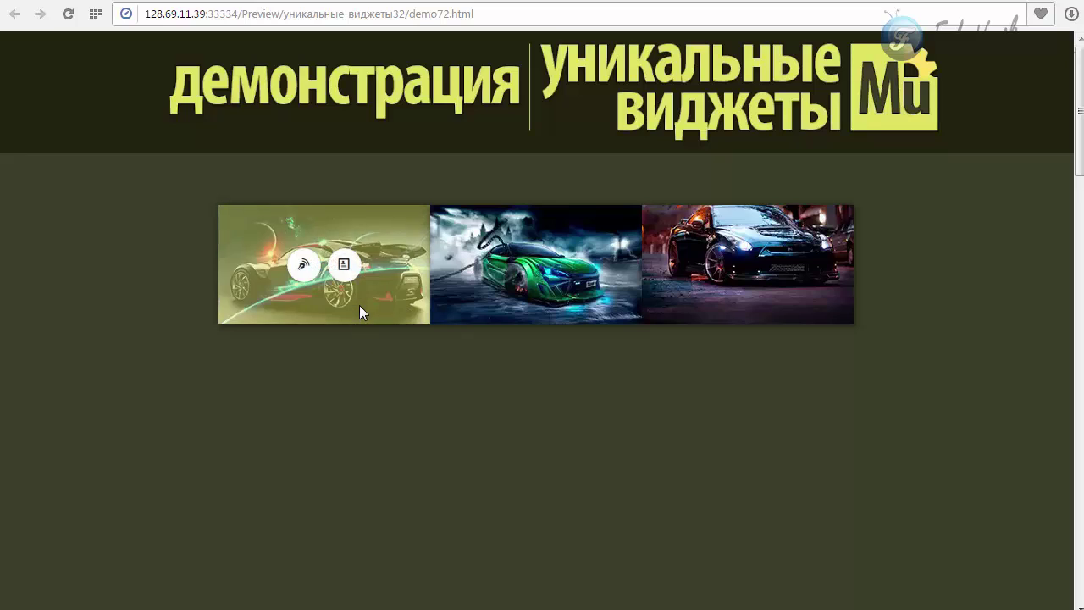
mouse_move(469, 309)
mouse_move(724, 312)
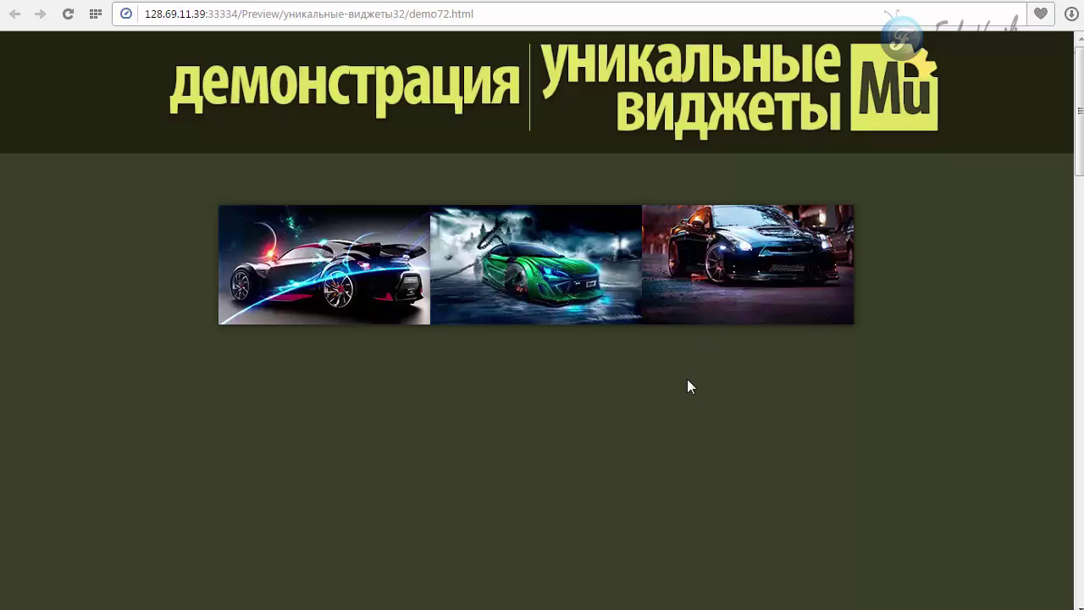
mouse_move(575, 288)
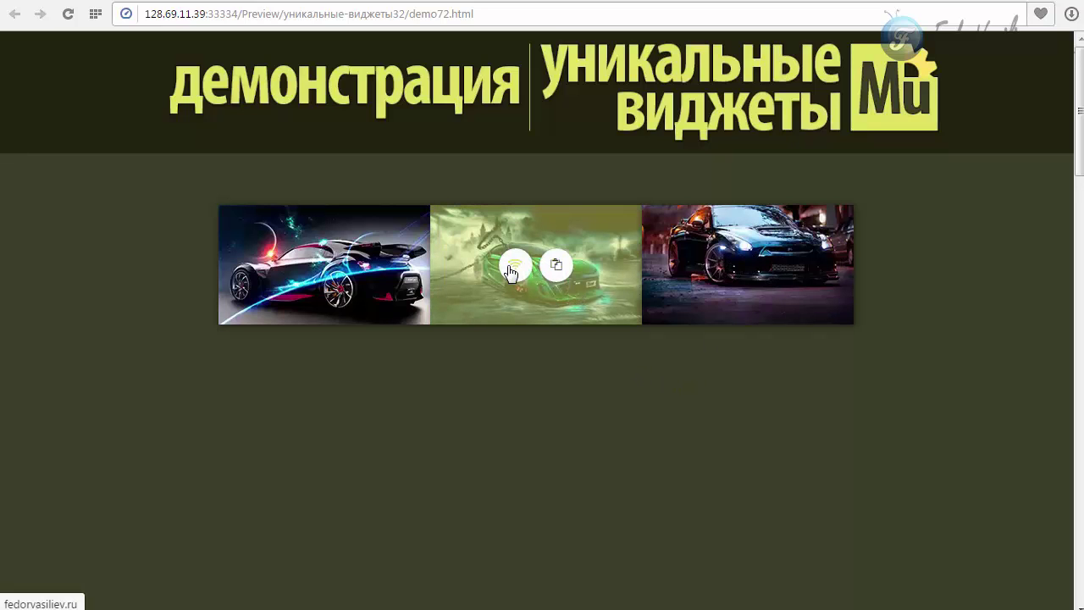
mouse_move(305, 273)
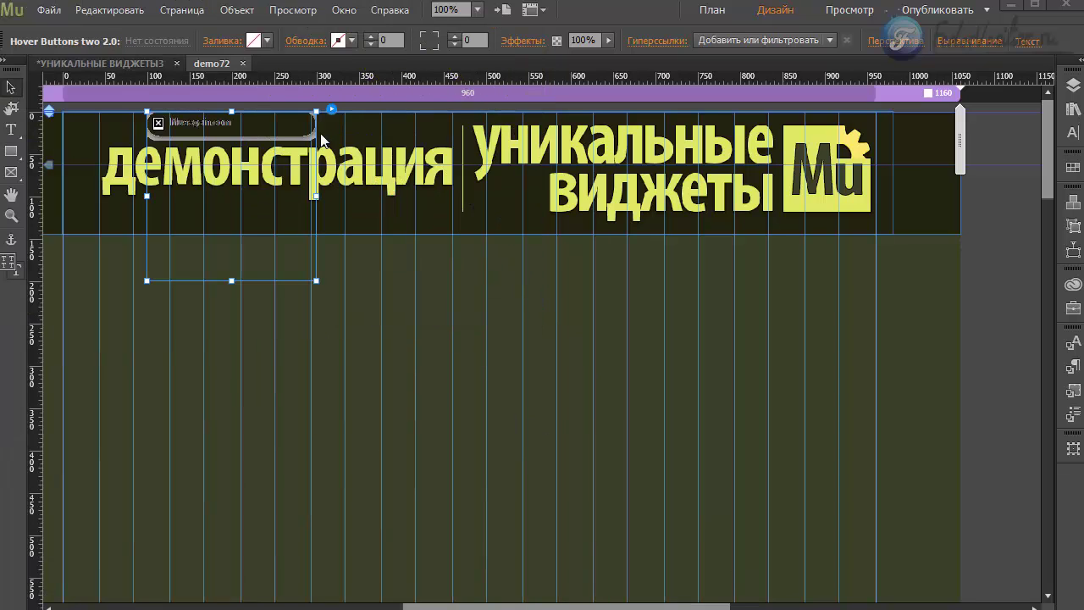
In Adobe Muse, load the image 1.jpg into the Hover Buttons two 2.0 widget.
left_click(331, 109)
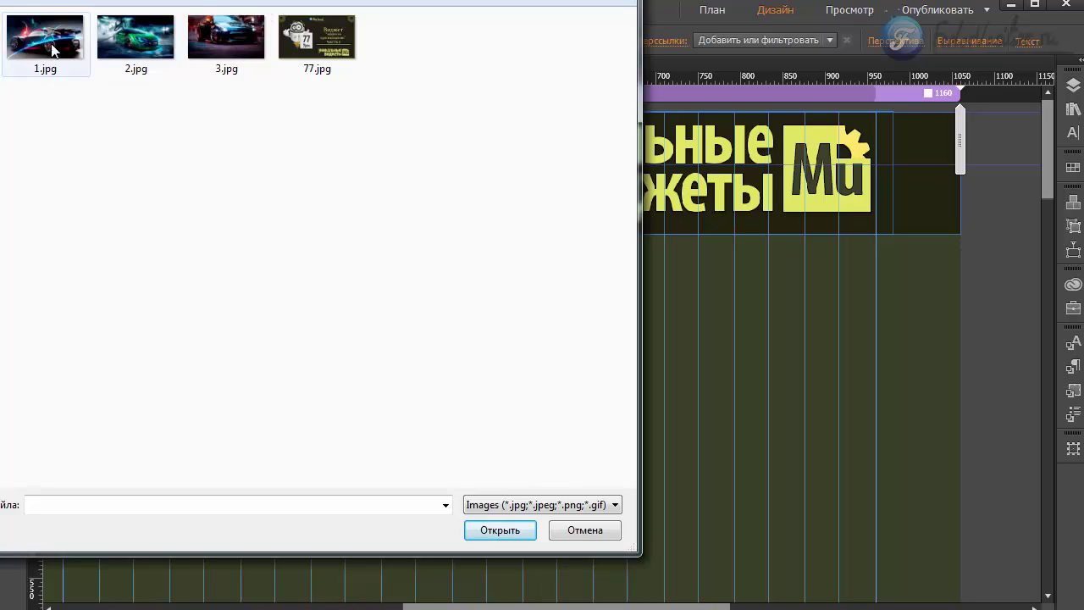
left_click(49, 44)
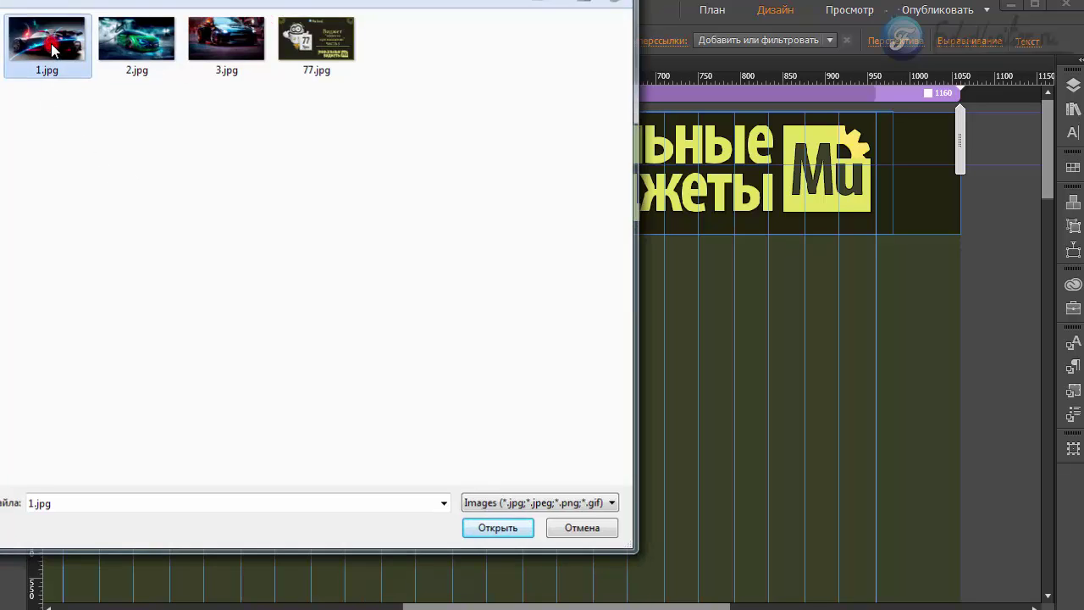
double_click(50, 49)
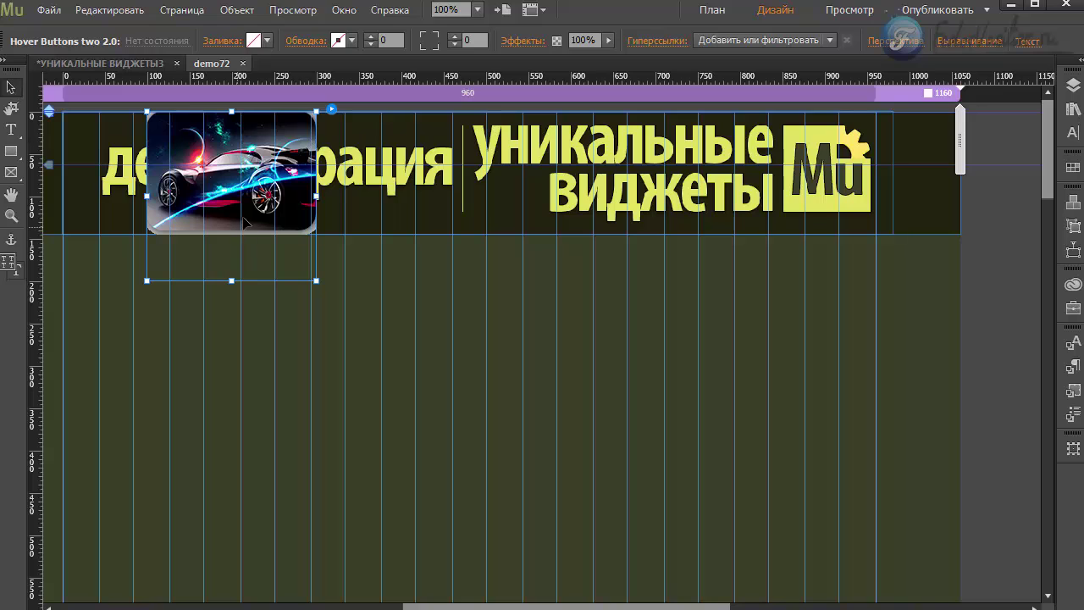
Replace the widget's alt text with "демо".
left_click(332, 110)
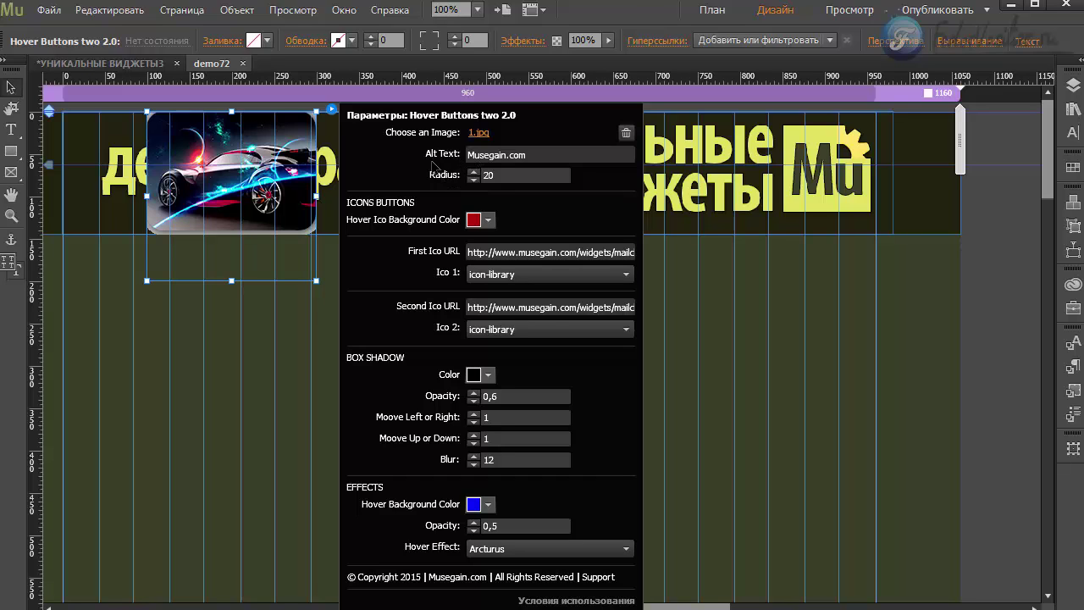
triple_click(564, 152)
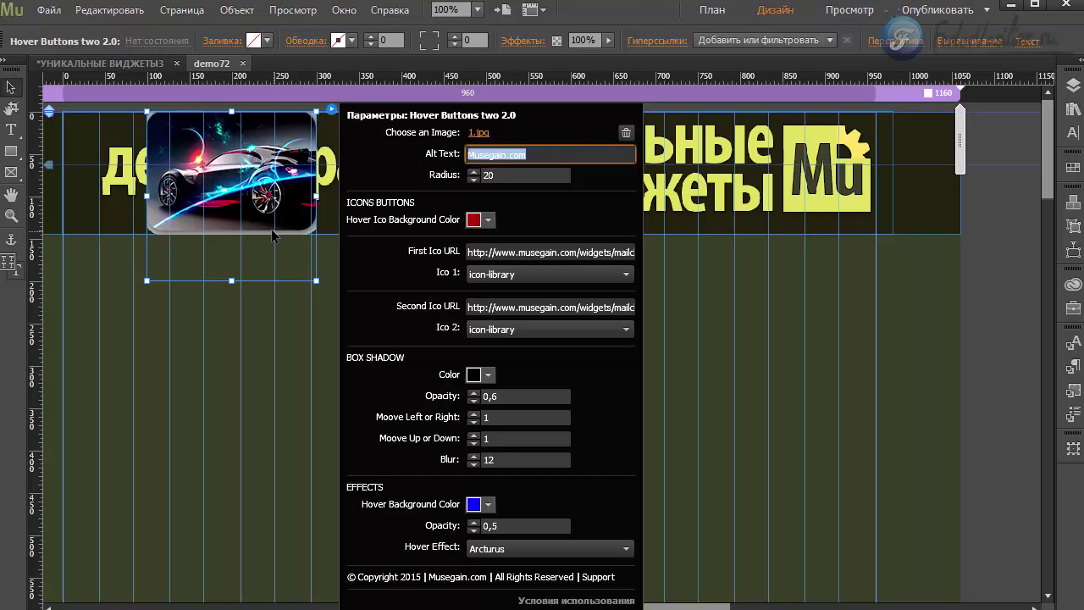
left_click(542, 154)
double_click(543, 154)
left_click(514, 154)
double_click(554, 155)
left_click(513, 154)
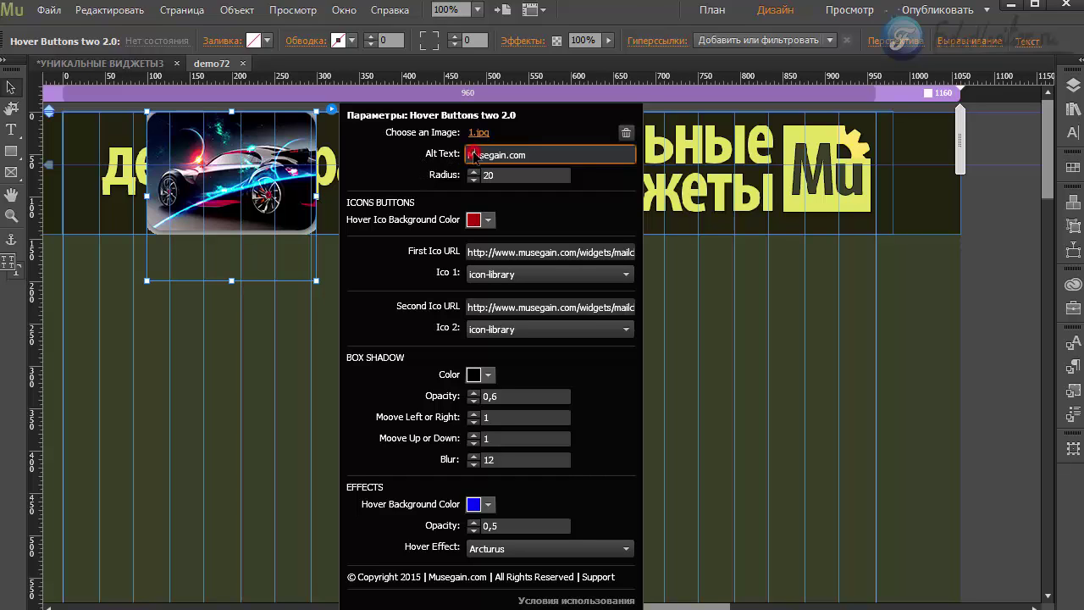
left_click(543, 152)
double_click(543, 151)
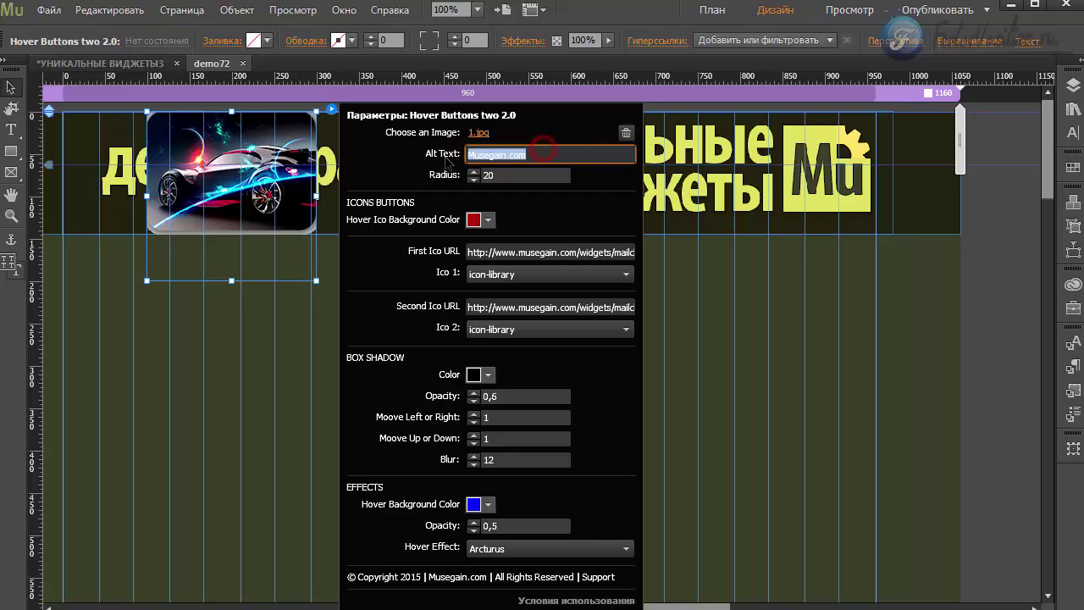
left_click(539, 157)
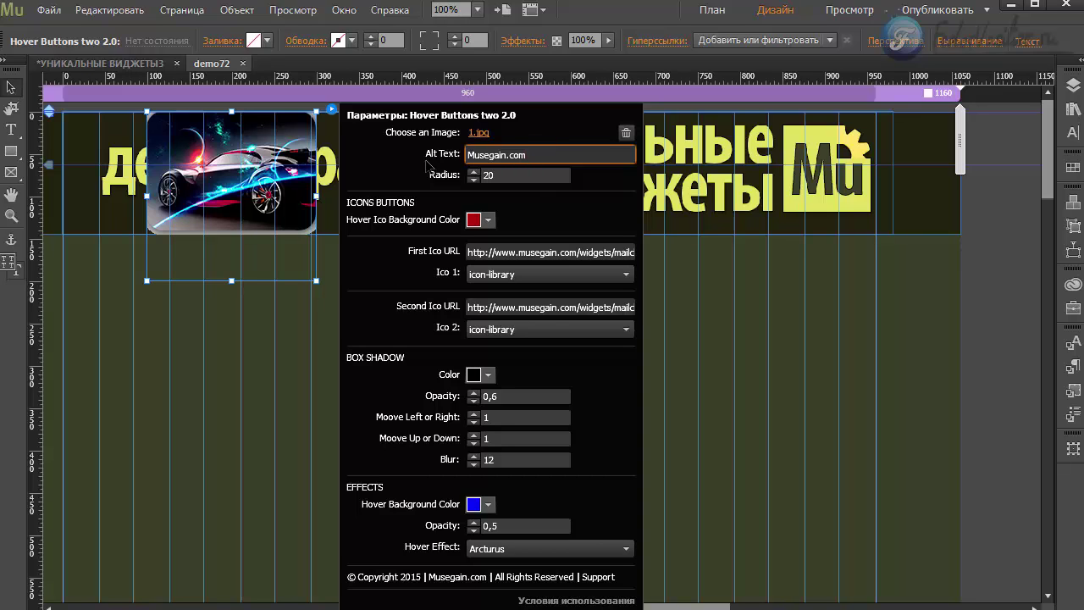
double_click(549, 150)
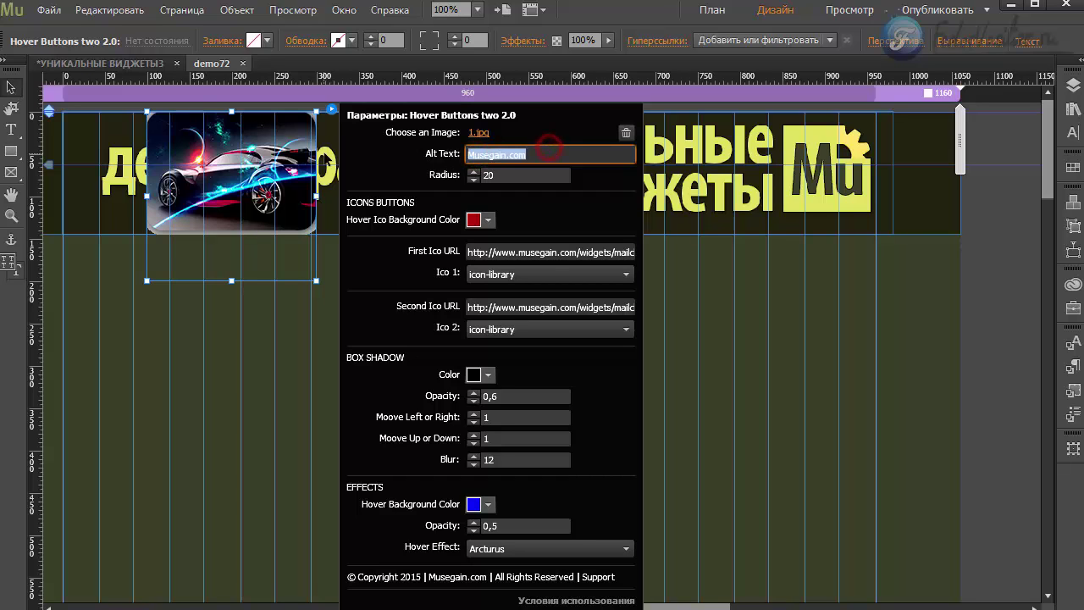
type("дем")
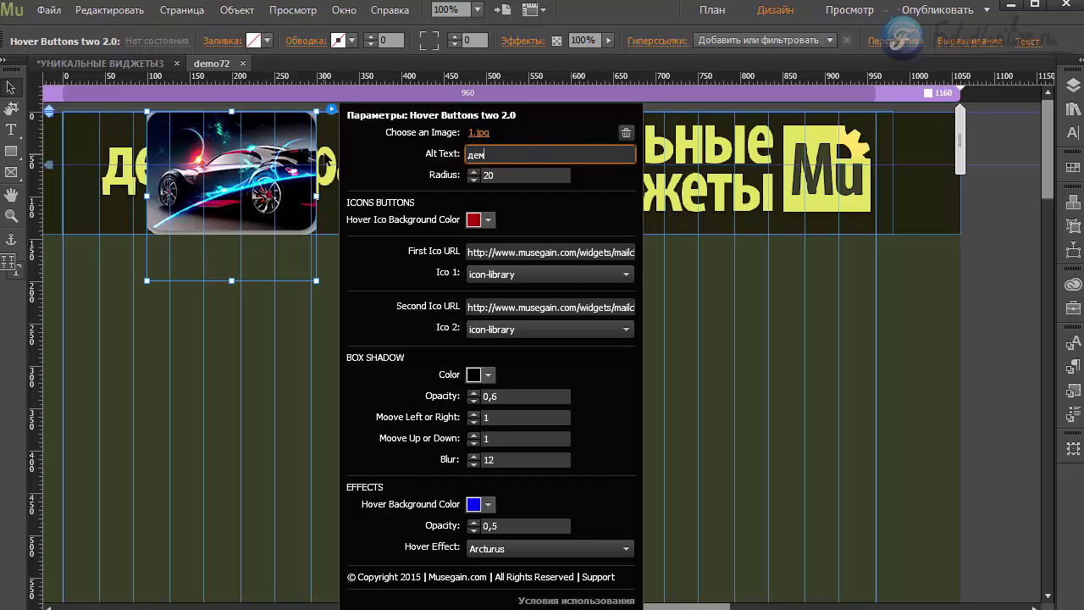
type("о")
key("Return")
Set the widget's corner radius to 1 and close its options.
left_click(508, 176)
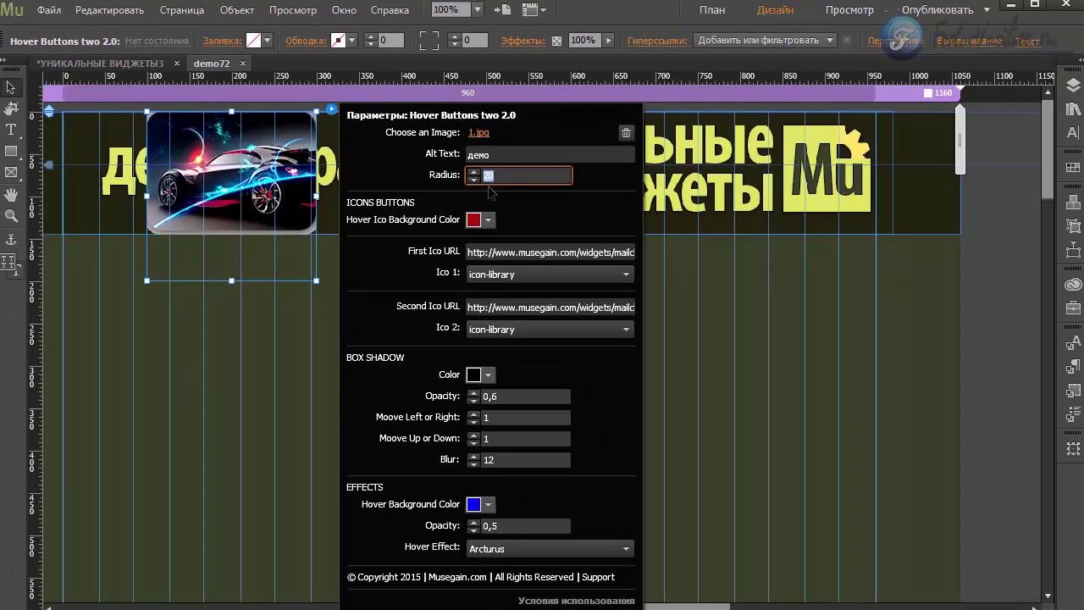
double_click(494, 178)
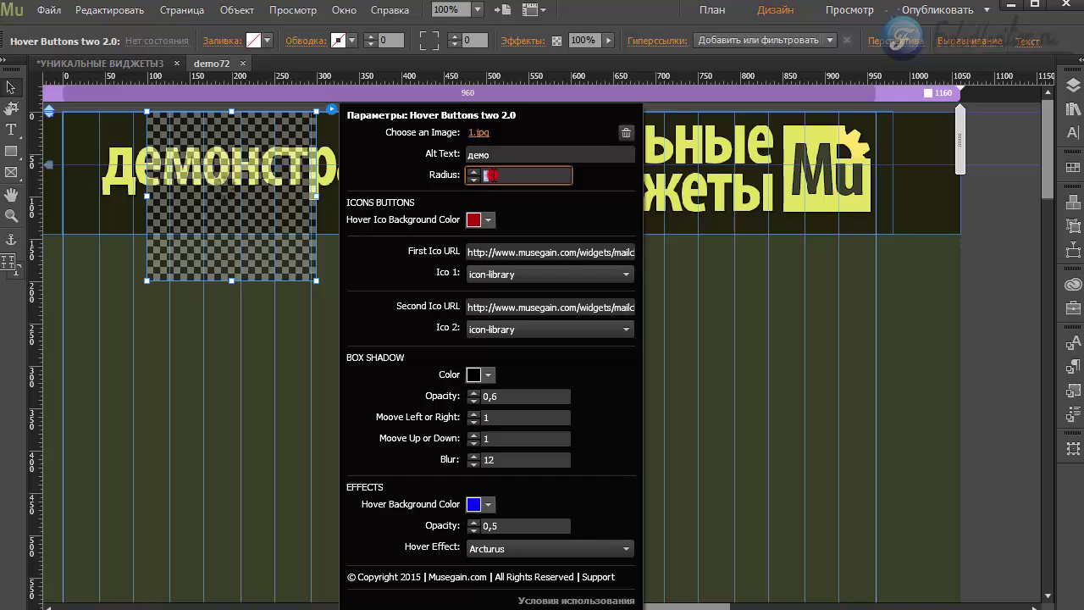
left_click(472, 172)
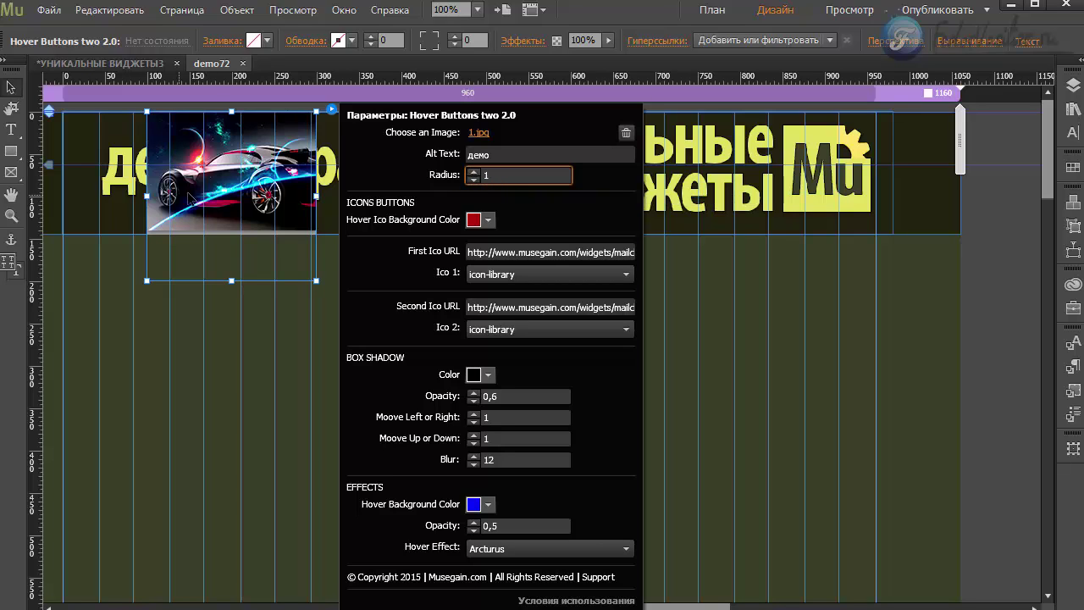
left_click(259, 316)
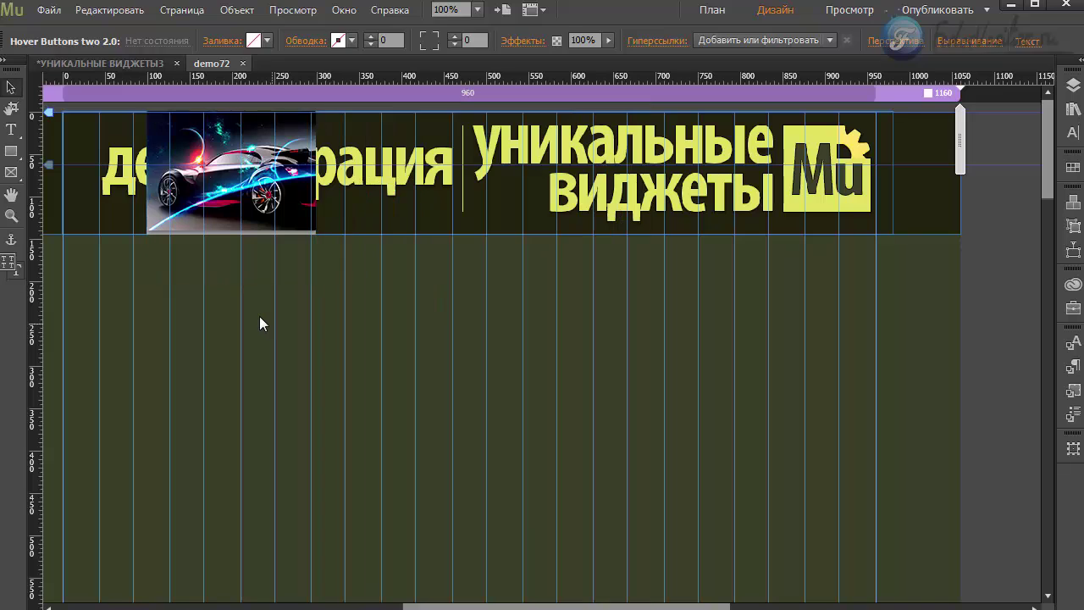
Move the car widget below the page header to about X 110, Y 153 and widen its frame to about 273.
left_click(243, 219)
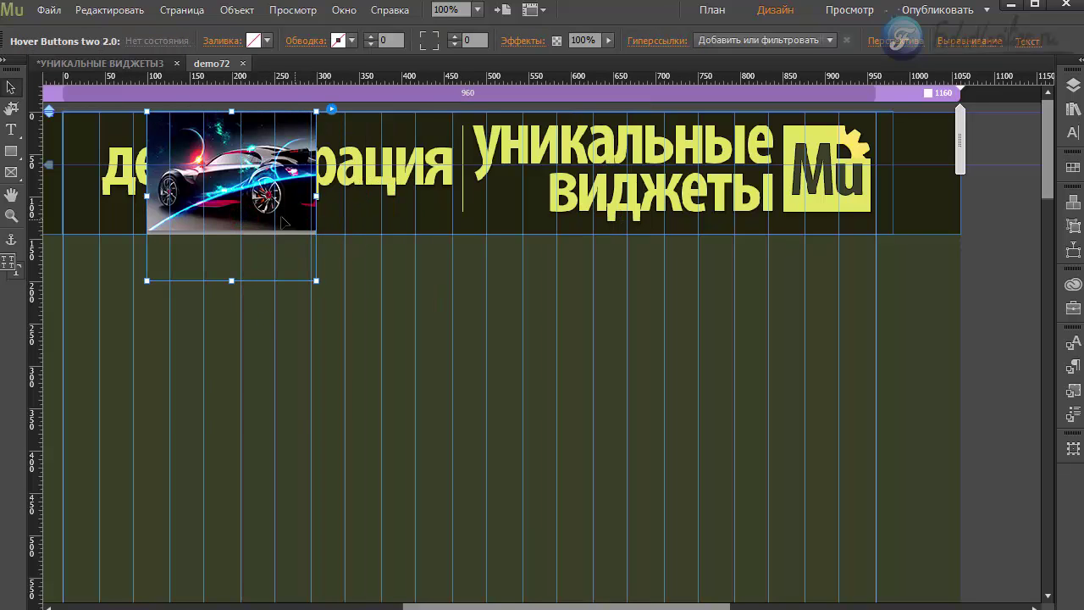
left_click_drag(285, 223, 346, 328)
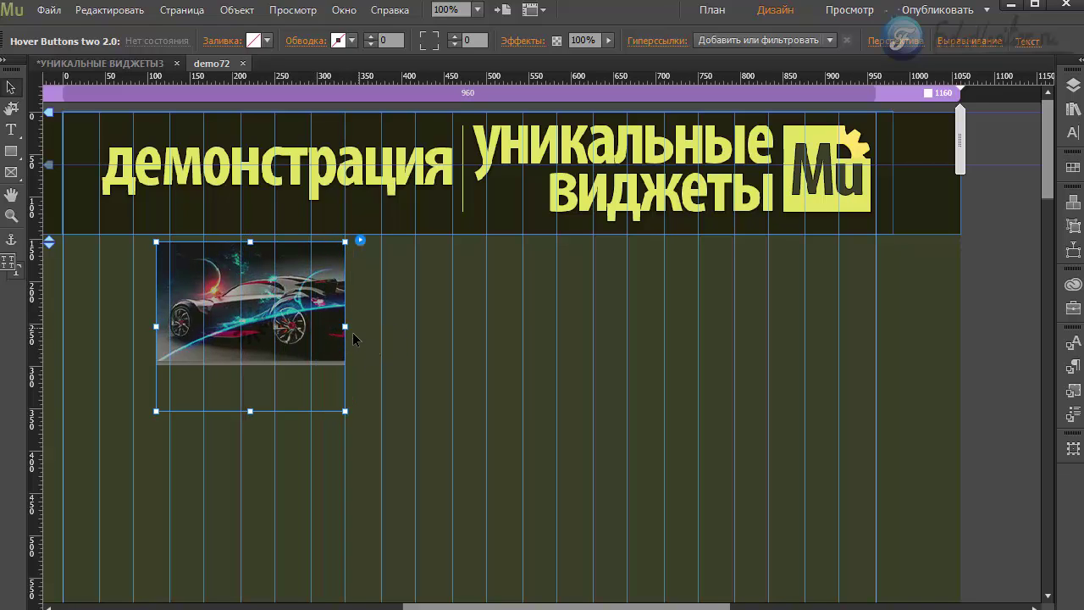
left_click_drag(346, 327, 359, 328)
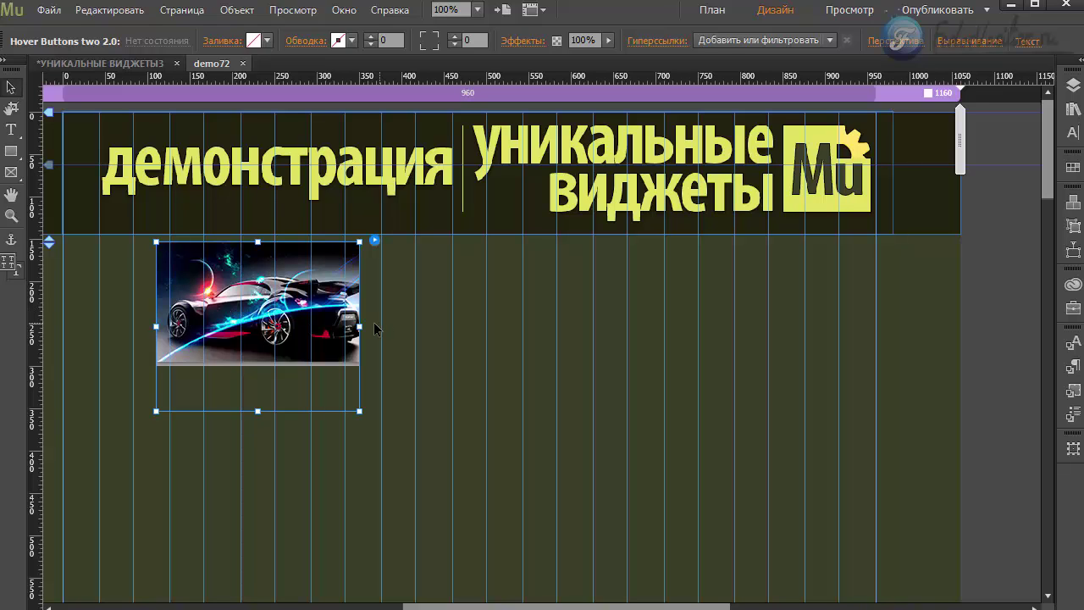
left_click_drag(359, 327, 387, 327)
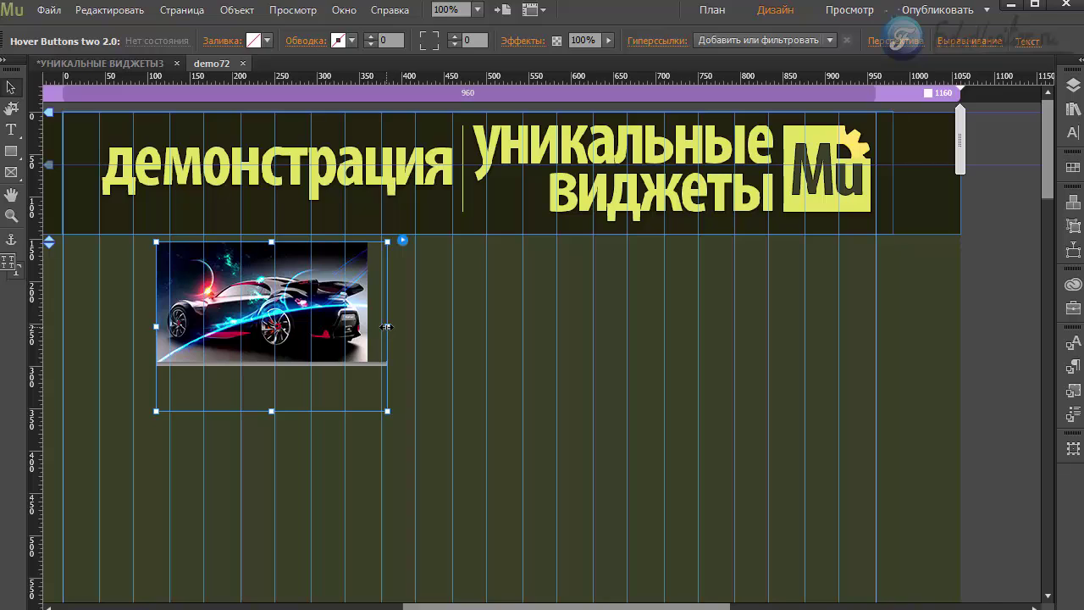
Check the widget's dimensions and narrow its frame to match the width of the car picture.
left_click(1074, 448)
left_click(1075, 450)
left_click(1075, 450)
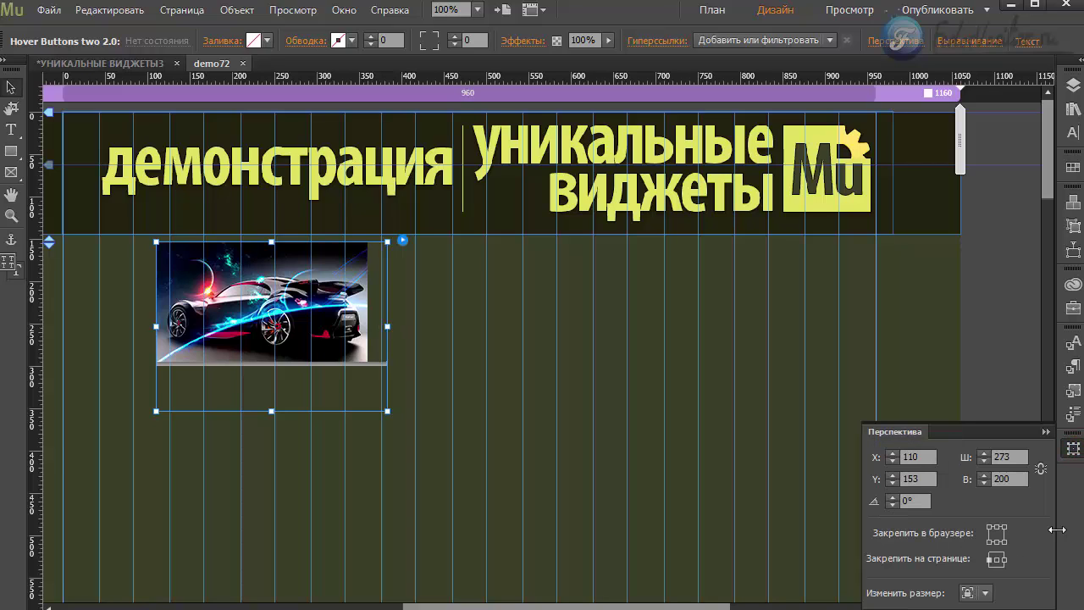
left_click(1073, 450)
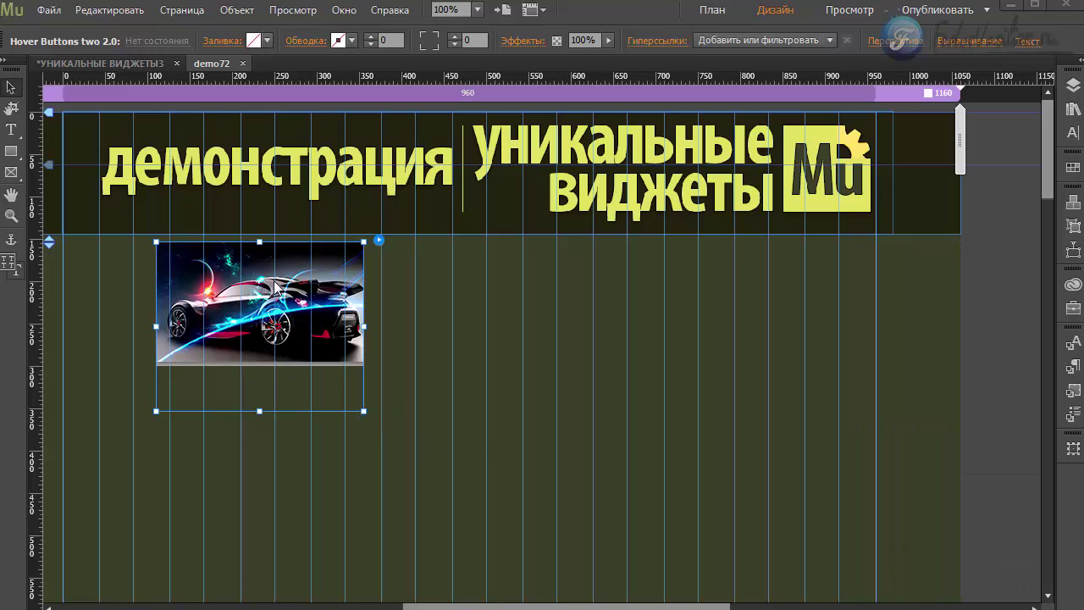
Preview the page in the browser, examine the car widget's hover overlay and icon buttons, and return to Adobe Muse.
key("ctrl+shift+e")
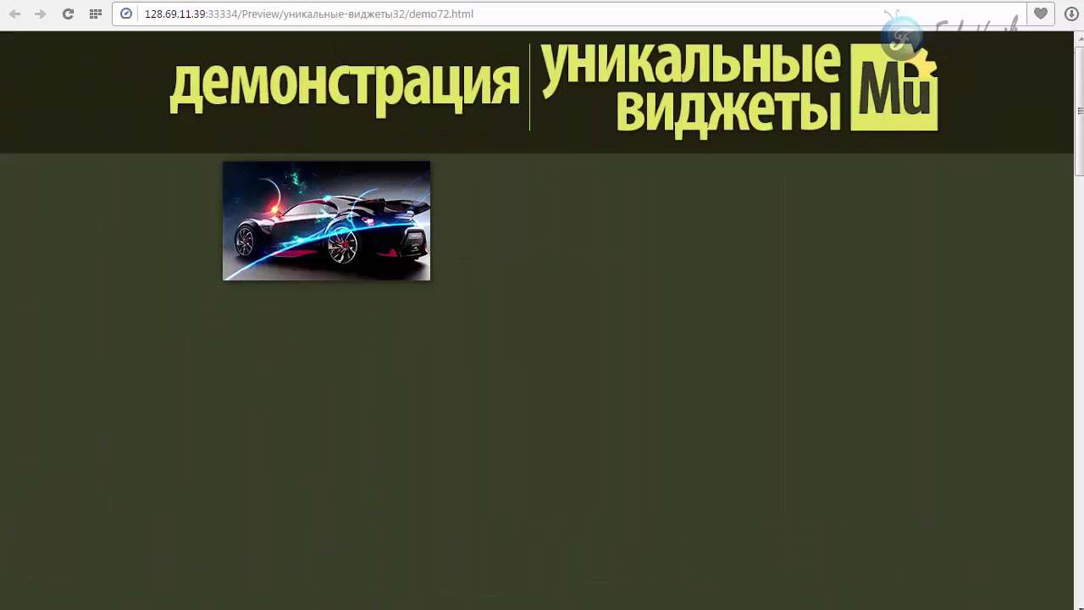
mouse_move(403, 262)
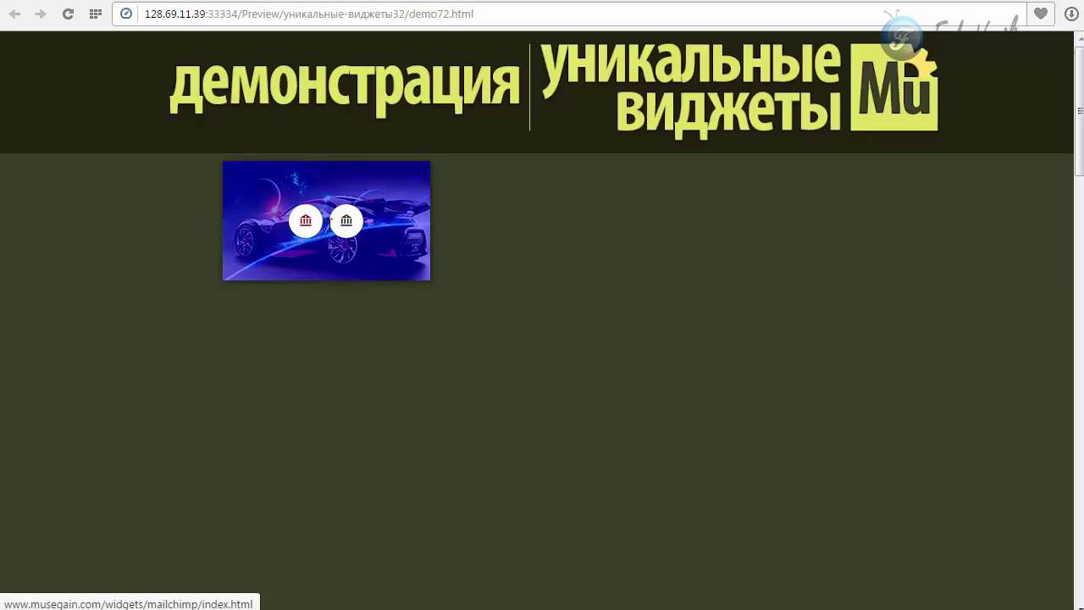
key("alt+Tab")
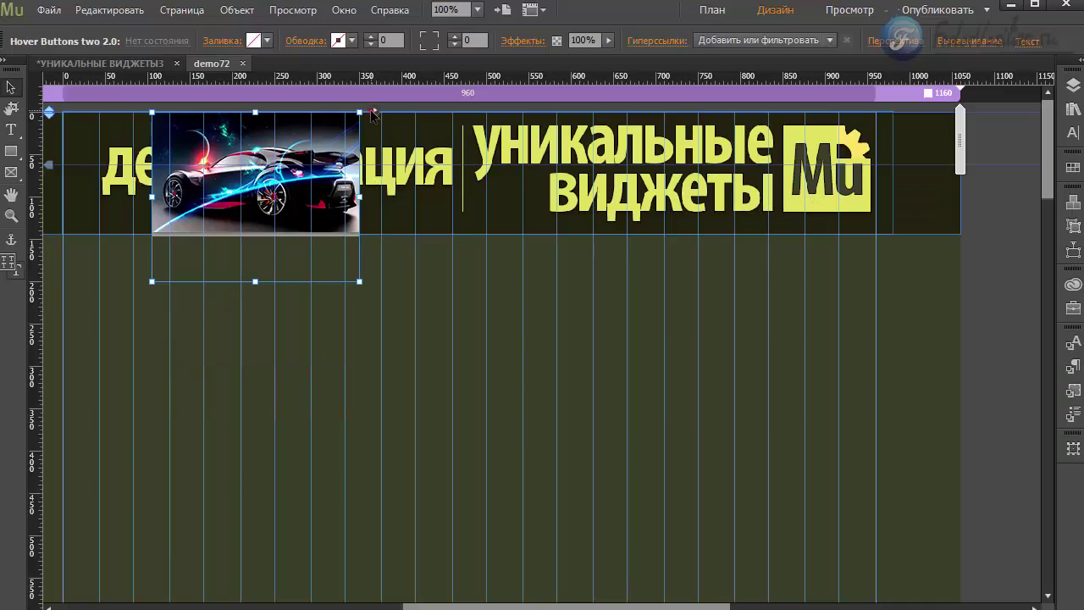
Set the widget's Hover Ico Background Color to the light yellow-green swatch.
left_click(374, 113)
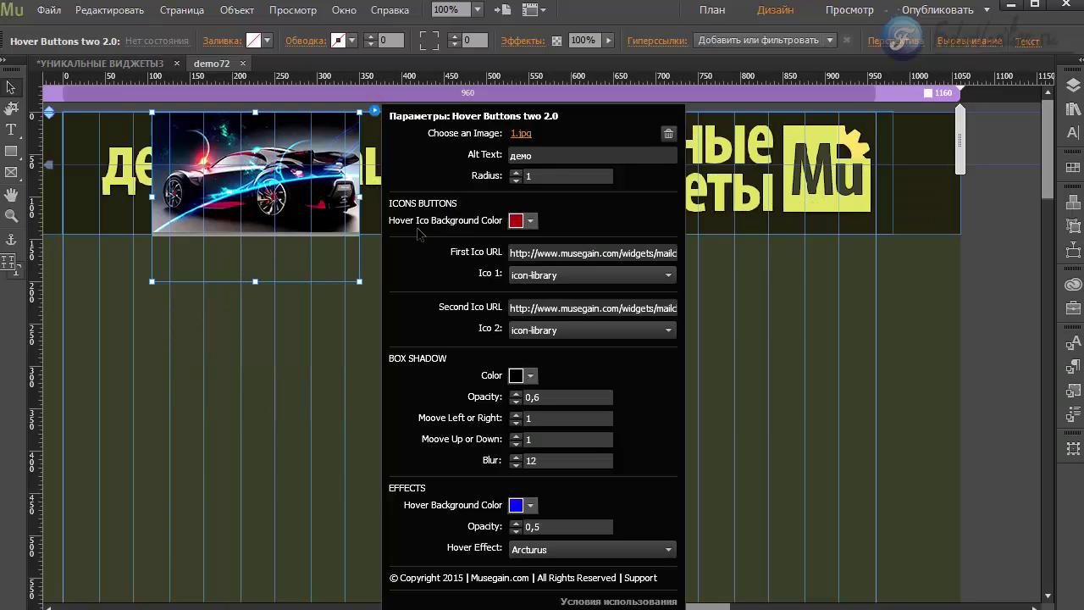
left_click(529, 221)
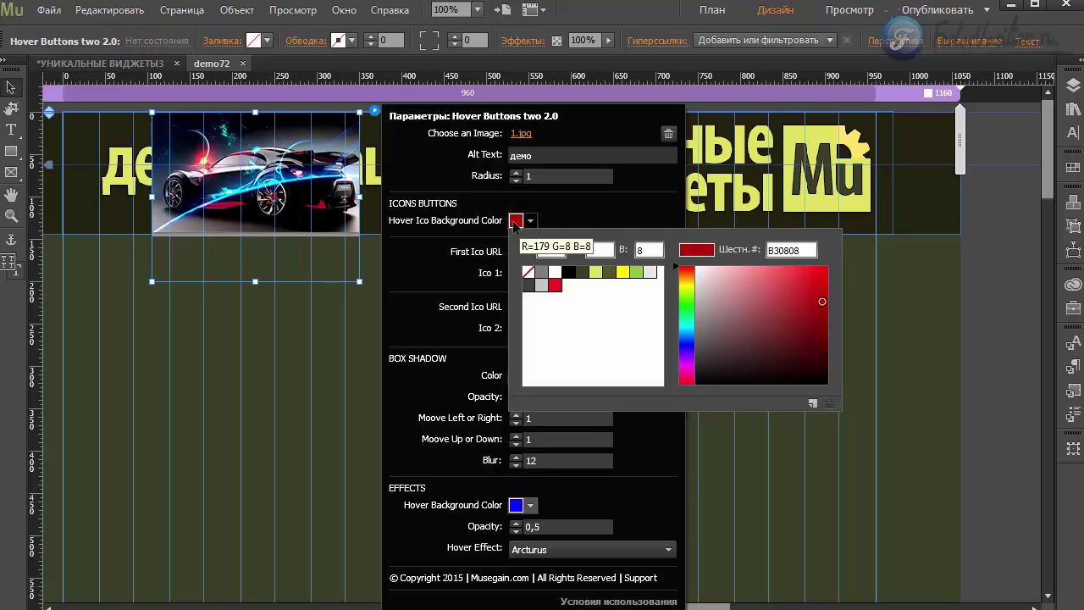
left_click(597, 273)
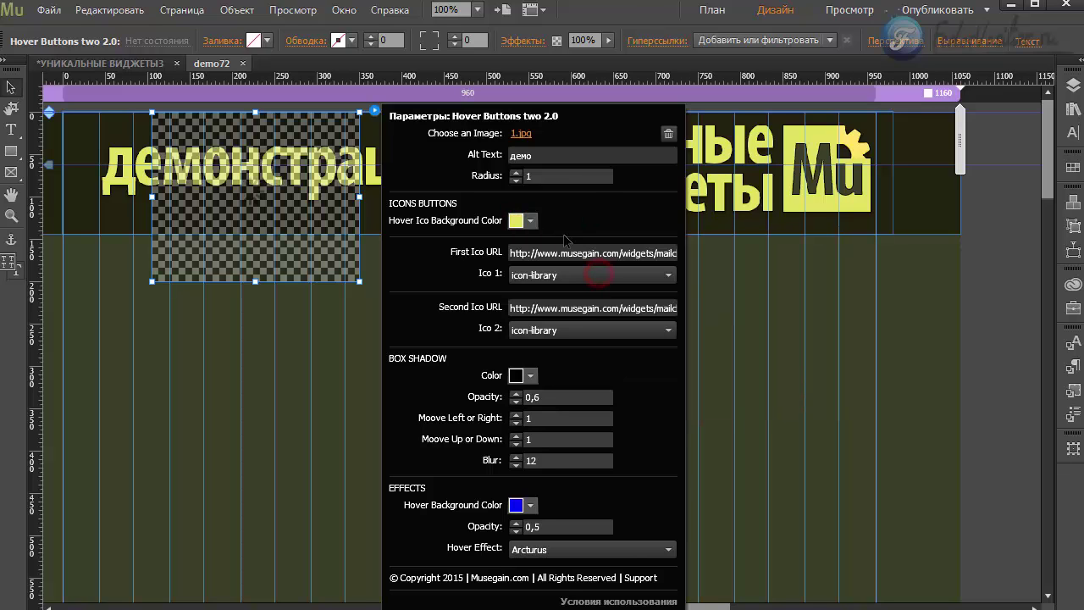
Check the two icon URLs and set Ico 1 to icon-office and Ico 2 to icon-copy3.
left_click(514, 254)
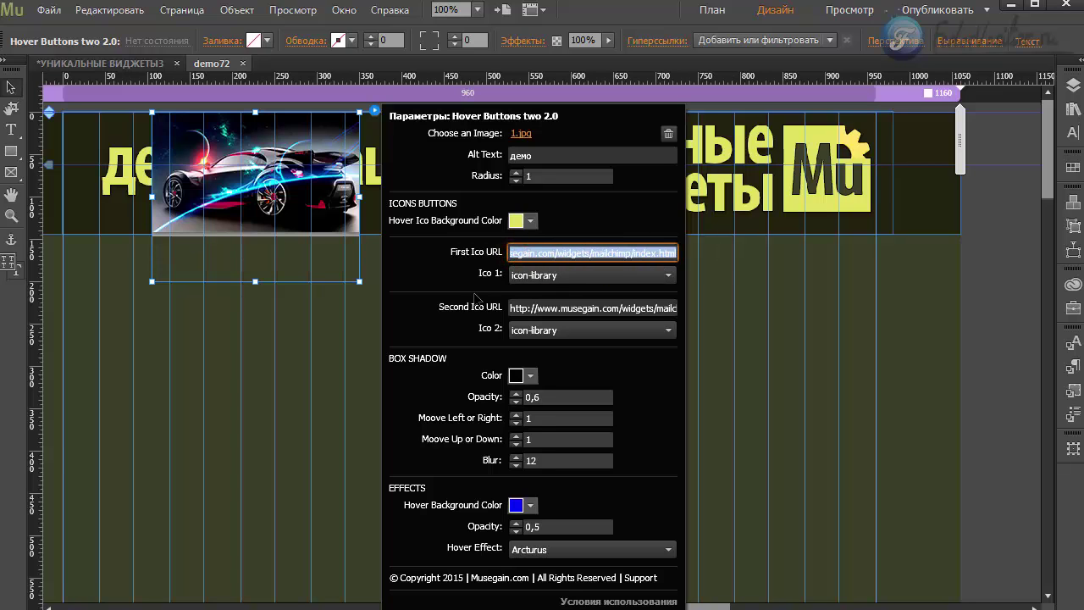
left_click(530, 276)
left_click_drag(673, 355, 674, 300)
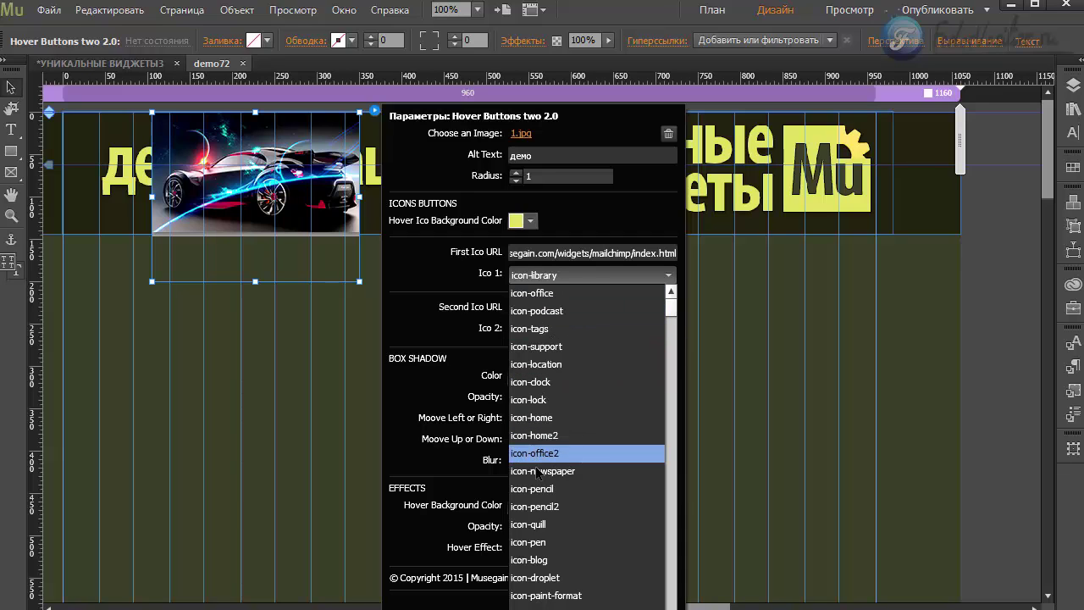
left_click(527, 292)
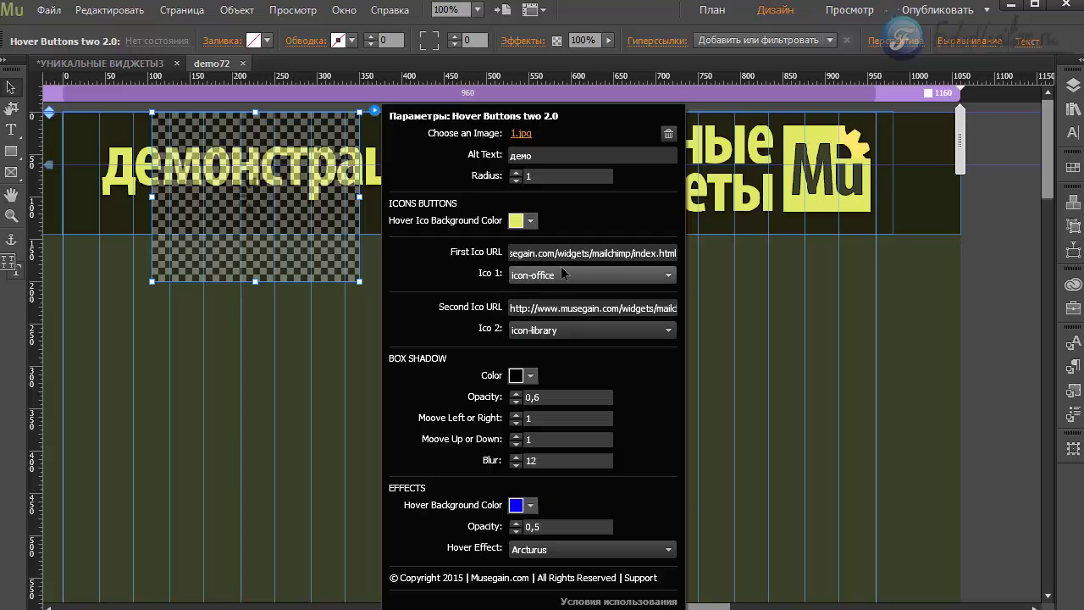
triple_click(526, 310)
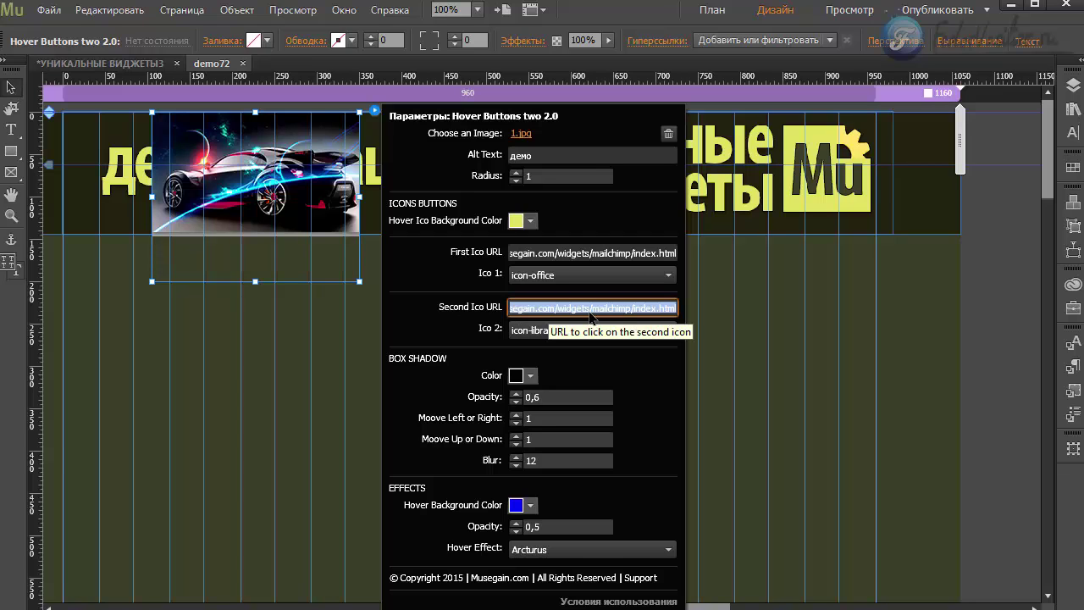
left_click(530, 331)
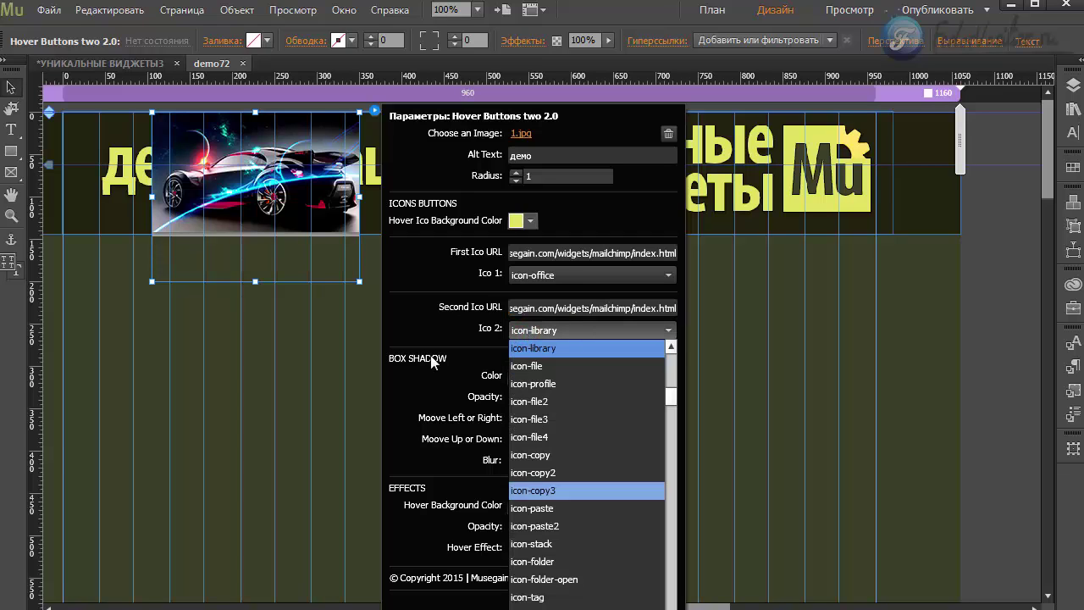
left_click(542, 491)
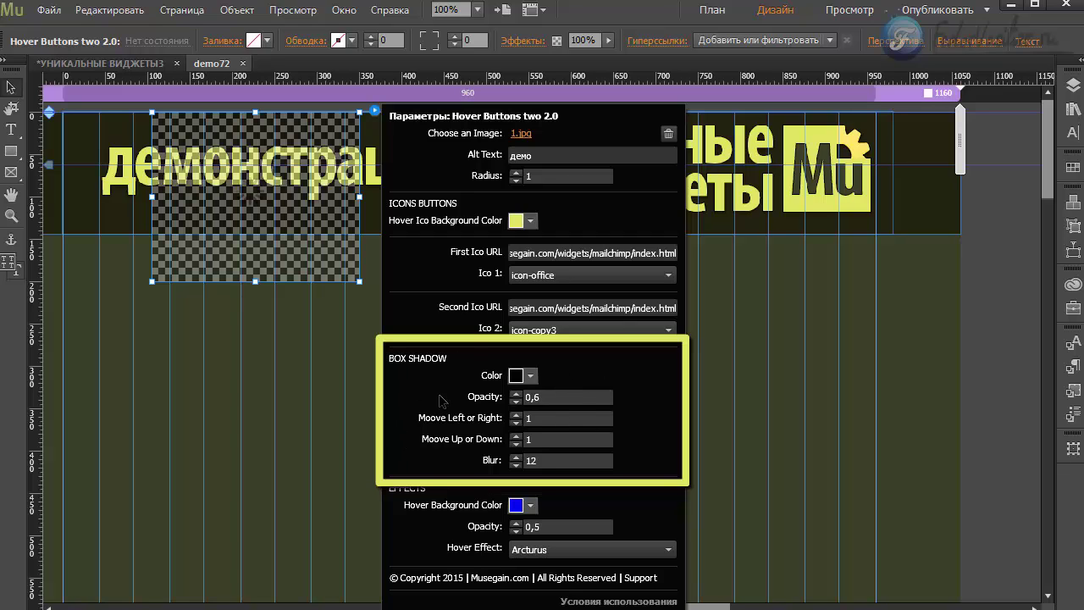
Set the Box Shadow color to the black swatch and review the shadow's opacity and horizontal offset.
left_click(530, 376)
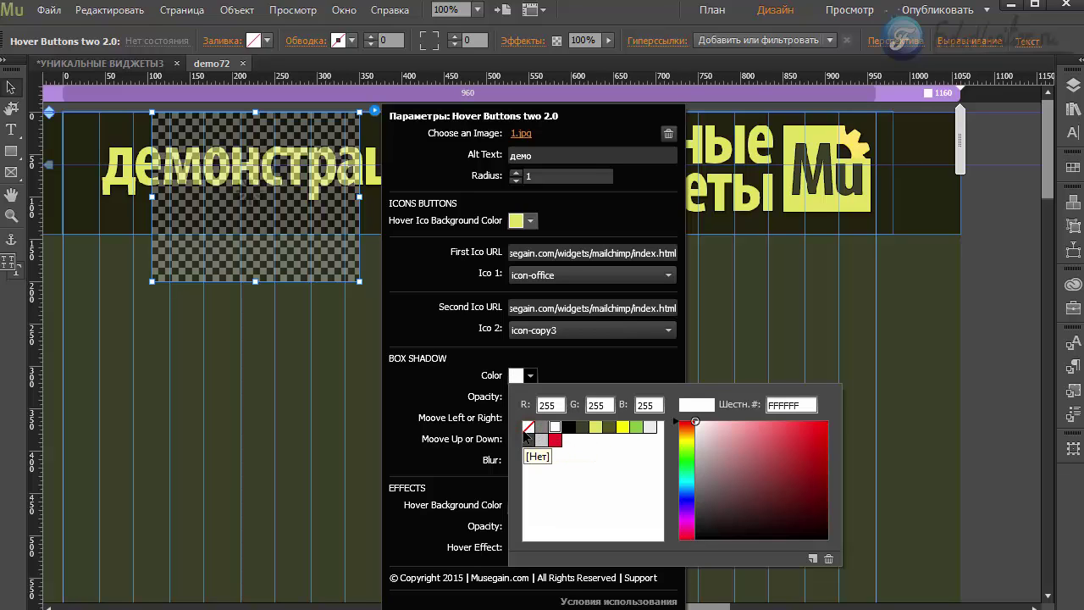
left_click(573, 430)
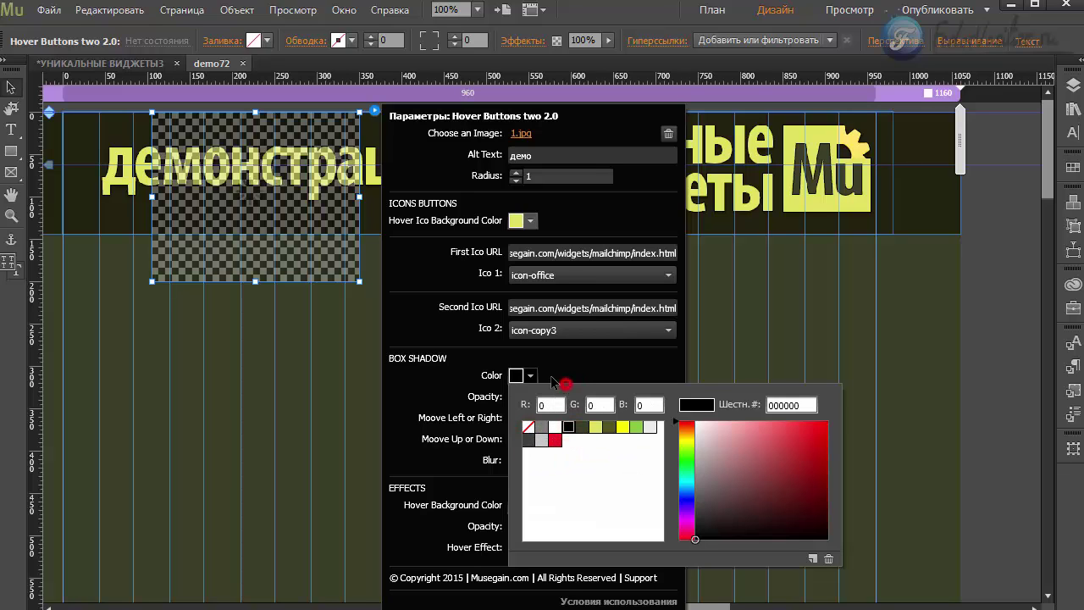
left_click(545, 400)
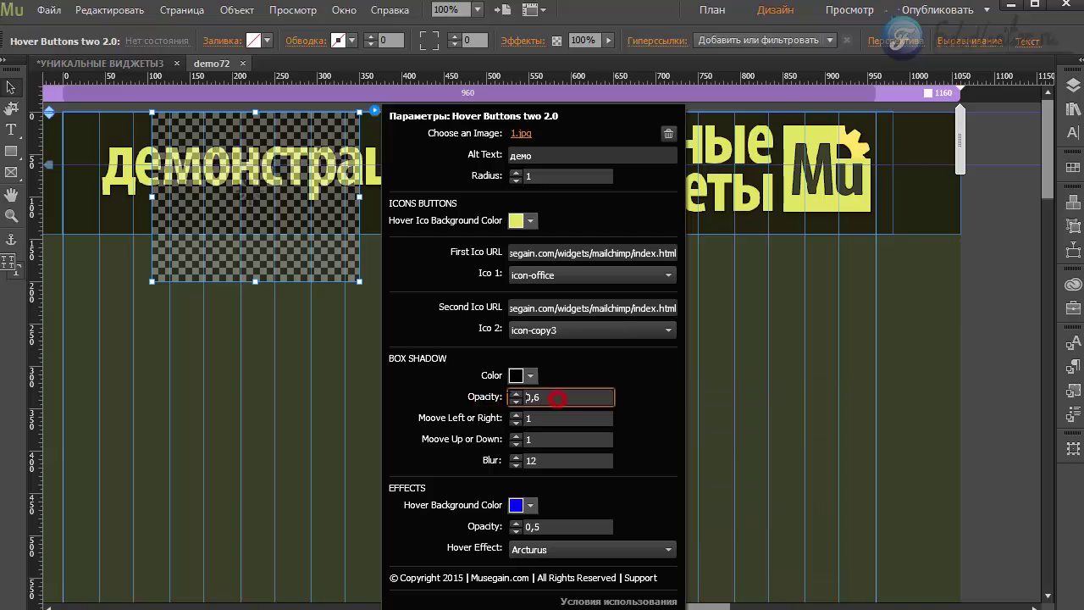
left_click(548, 419)
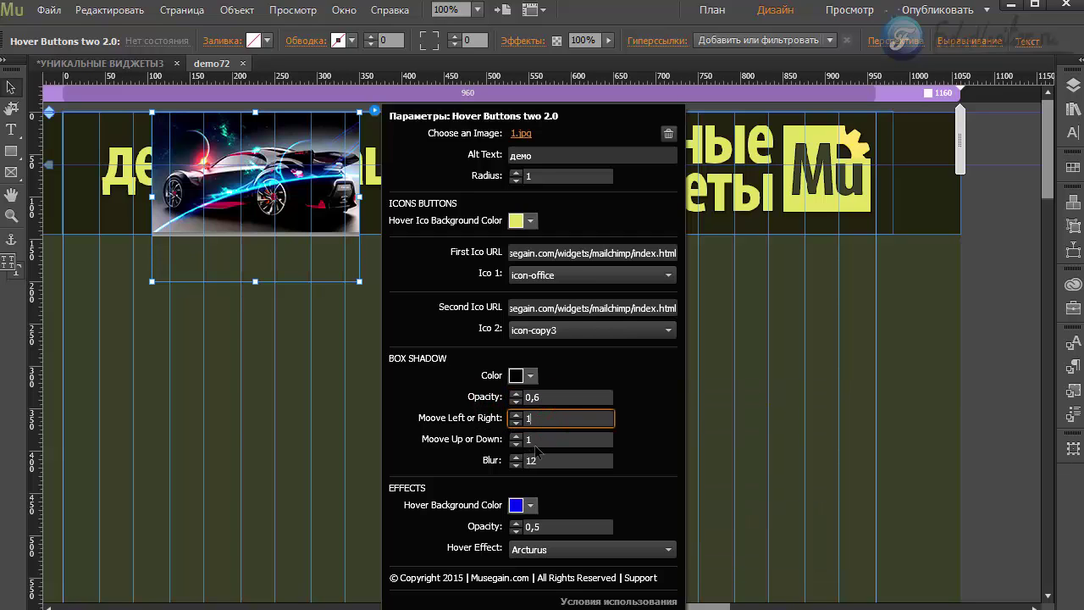
left_click(555, 363)
Set the Hover Background Color to the light yellow-green swatch (E1E15F) and the Hover Effect to Pyxis.
left_click(515, 507)
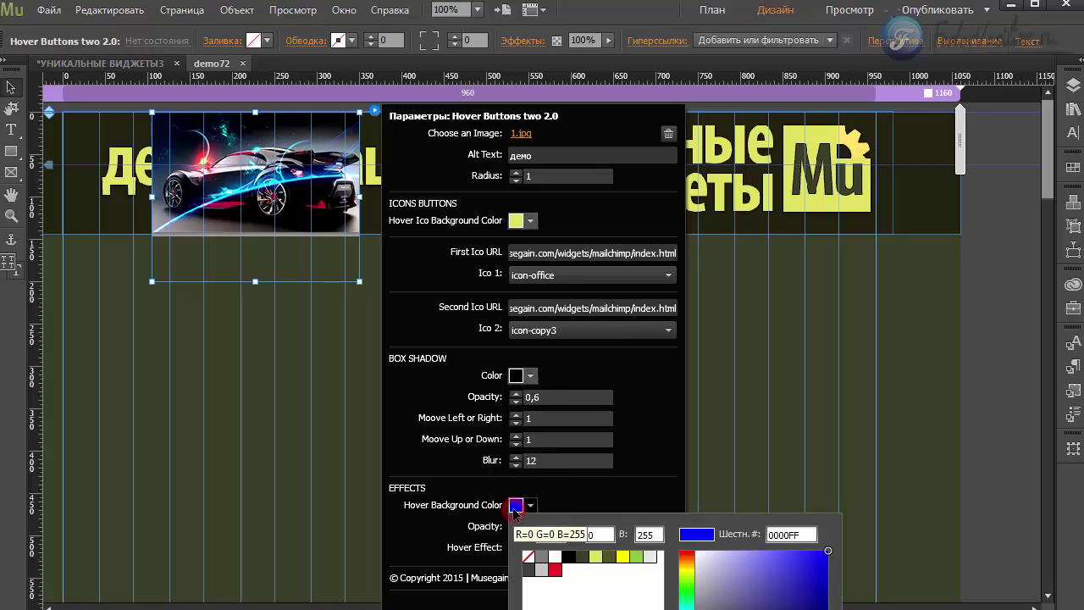
left_click(595, 559)
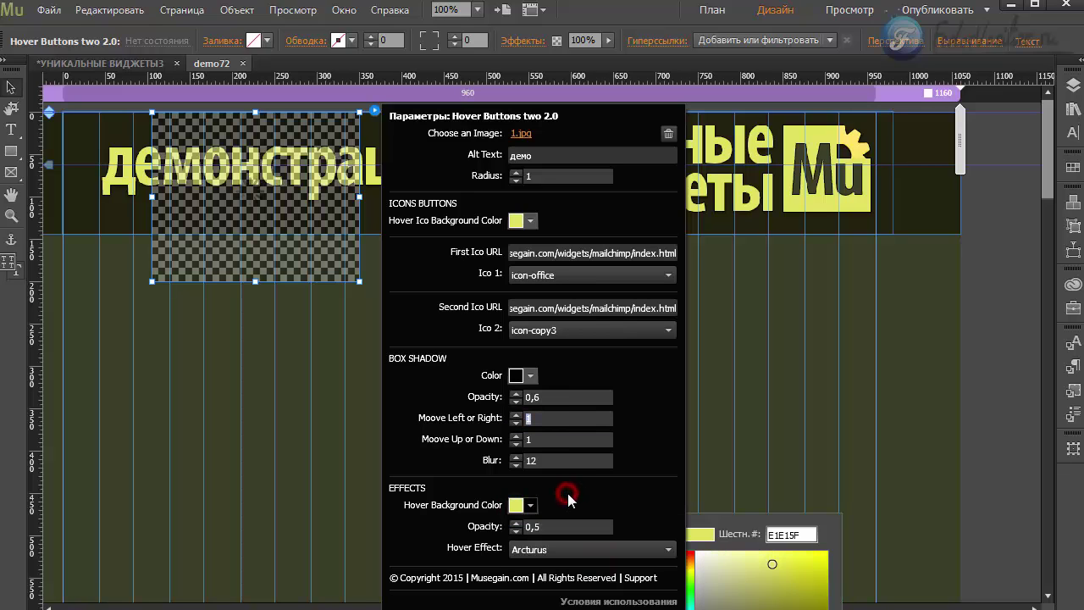
left_click(555, 526)
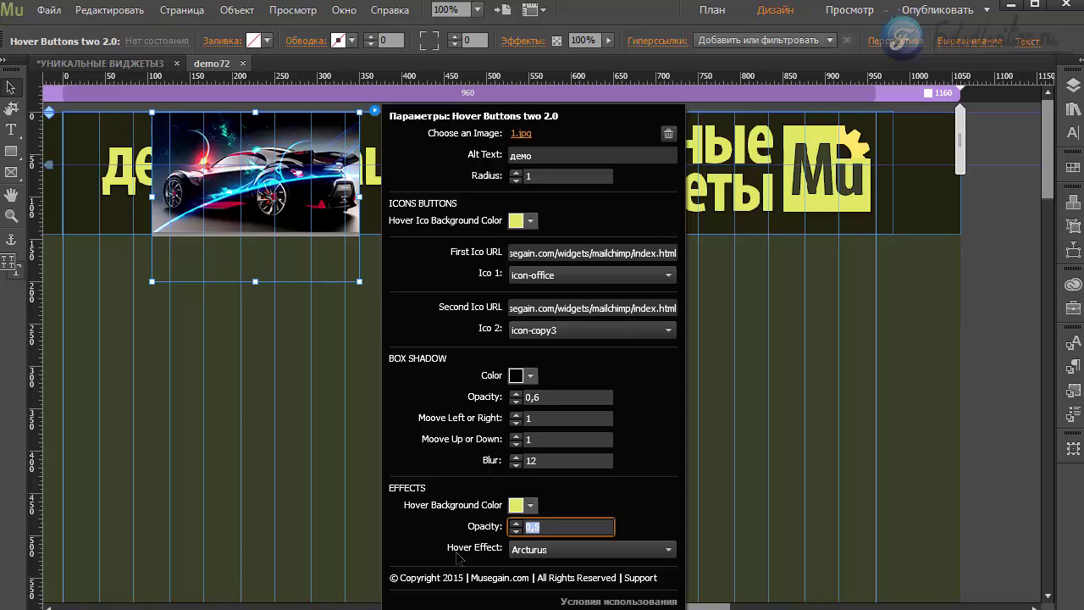
left_click(533, 550)
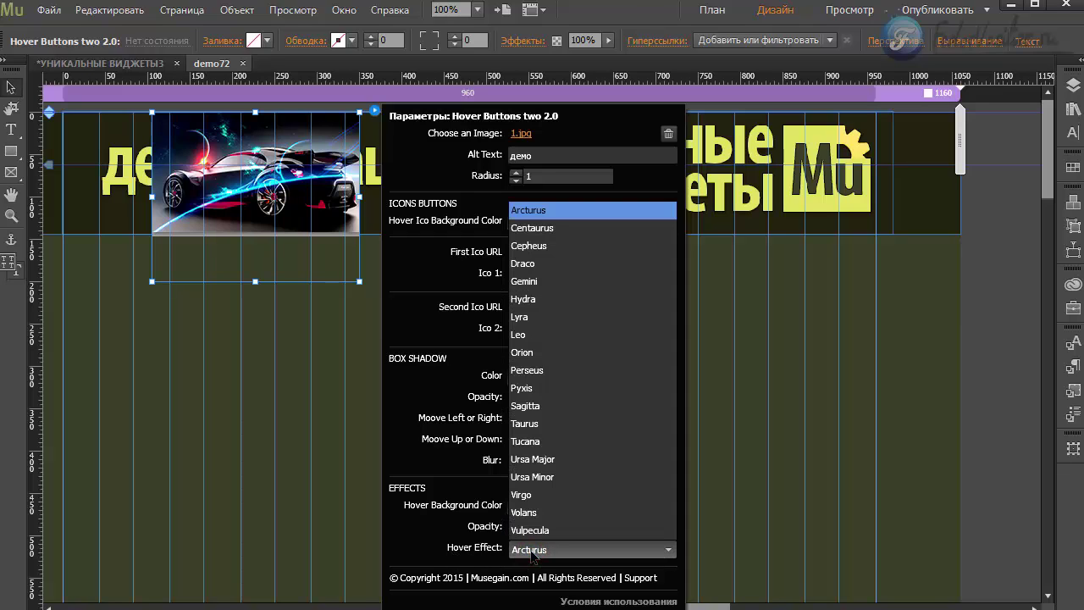
left_click(526, 388)
Place the car widget below the header and duplicate it twice to form a row of three adjoining widgets.
left_click(286, 246)
left_click_drag(275, 252, 663, 311)
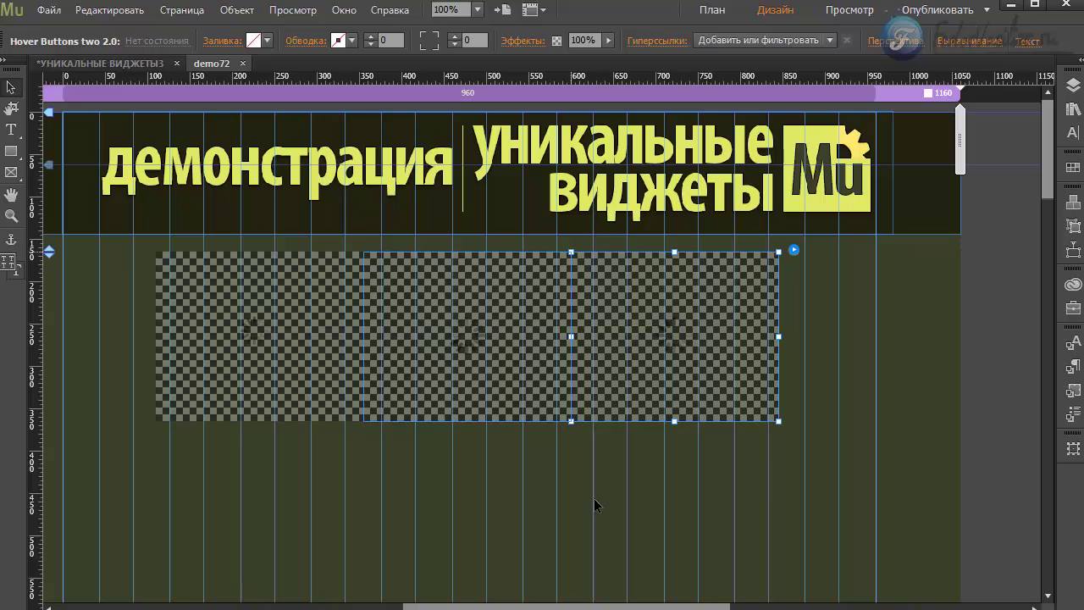
left_click(594, 450)
Preview the site in the browser and examine the hover overlays and icon buttons of the three car widgets.
left_click(49, 10)
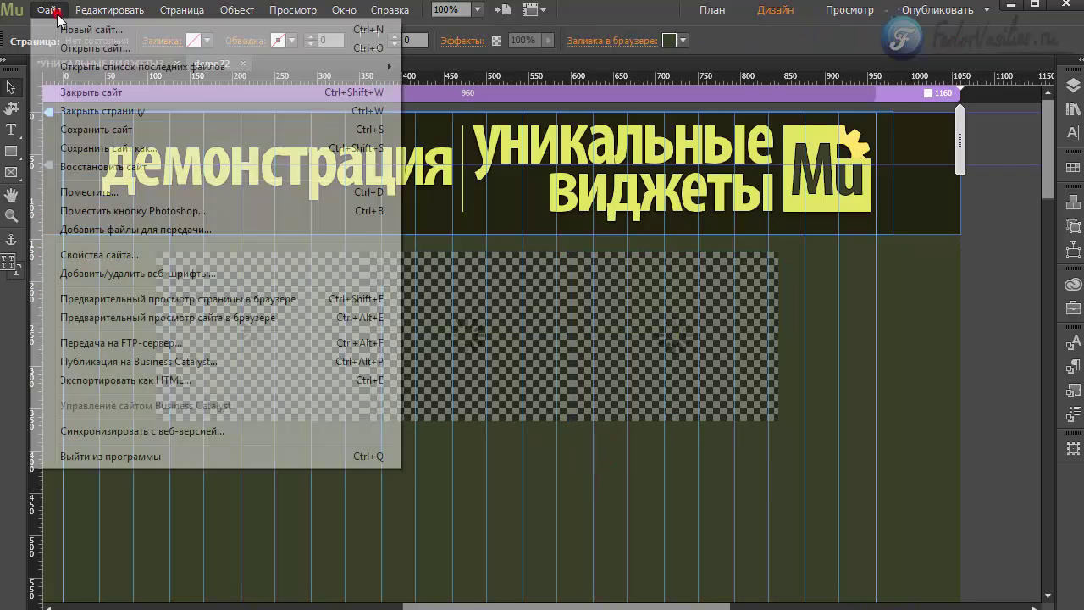
left_click(150, 317)
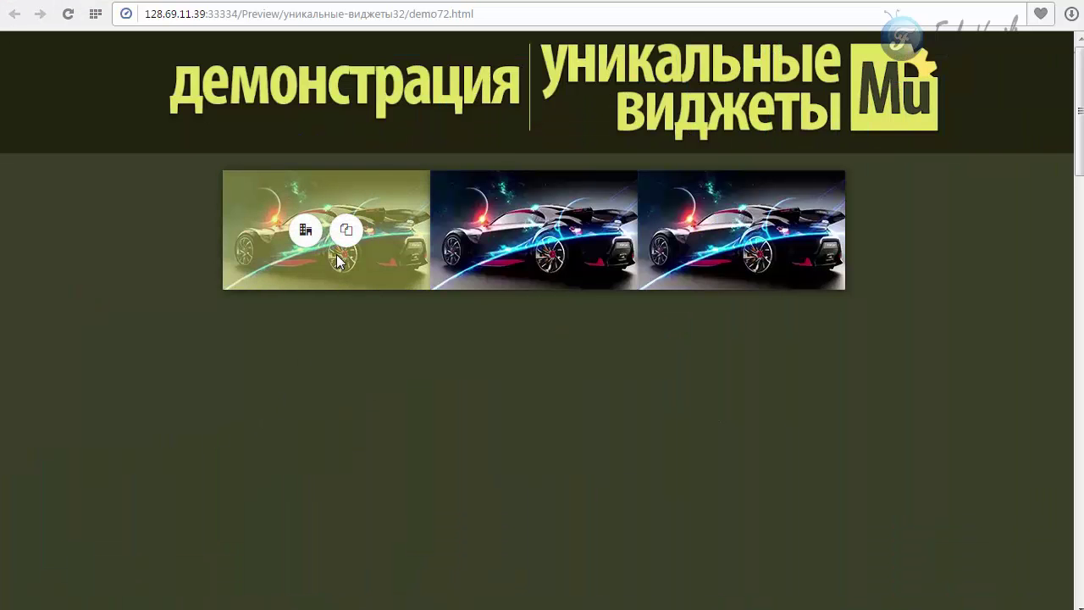
mouse_move(301, 254)
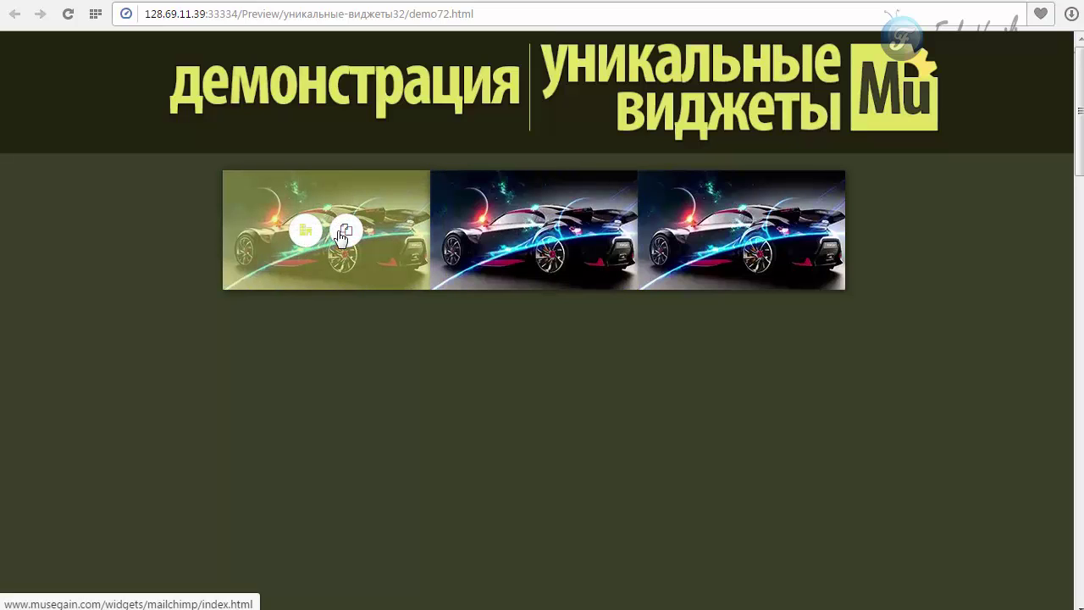
mouse_move(519, 273)
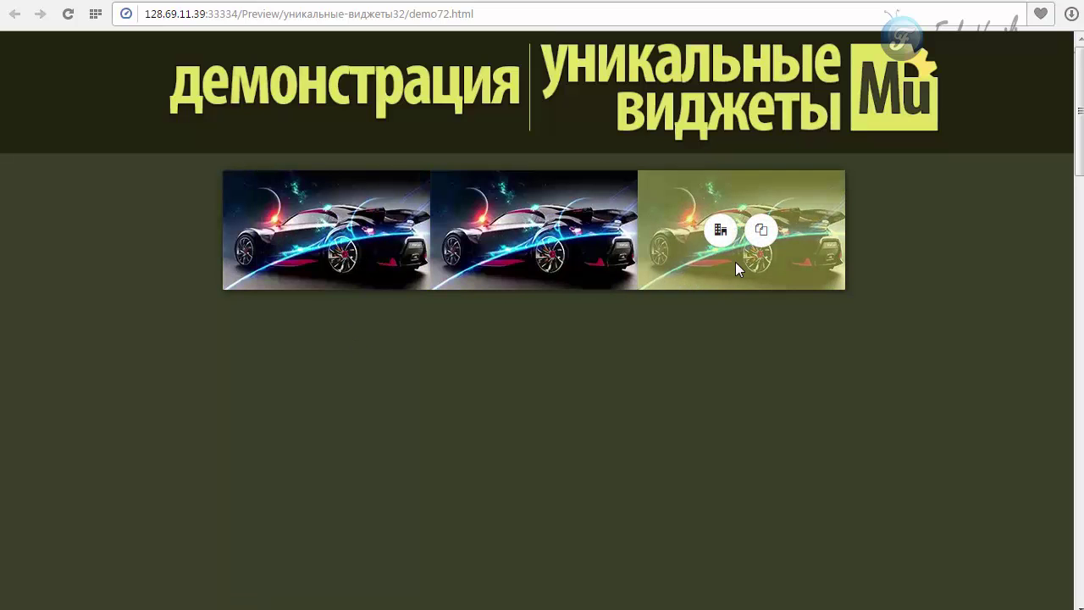
mouse_move(388, 272)
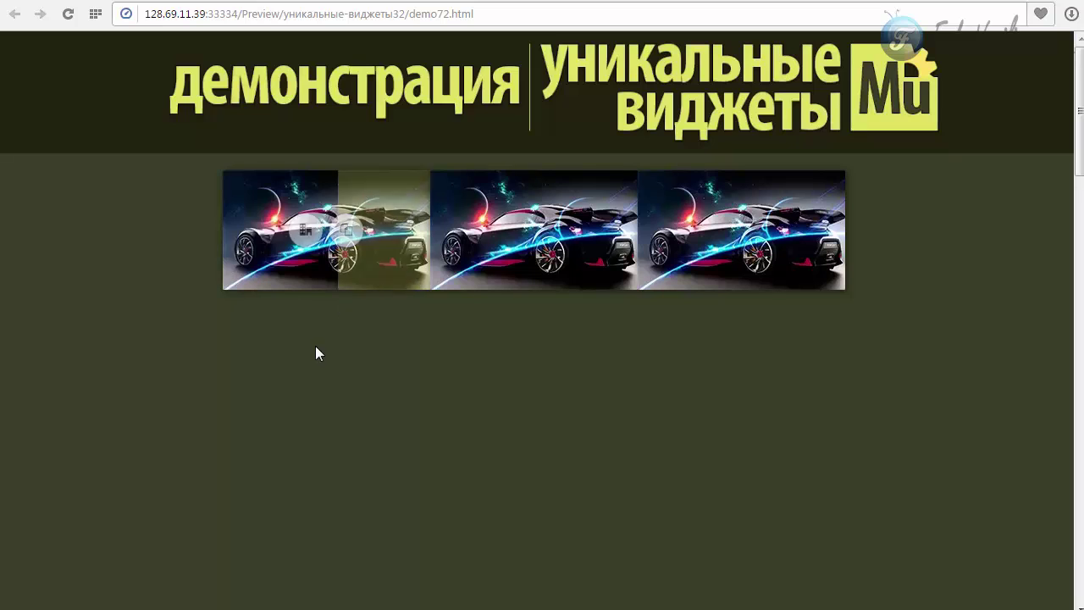
mouse_move(572, 276)
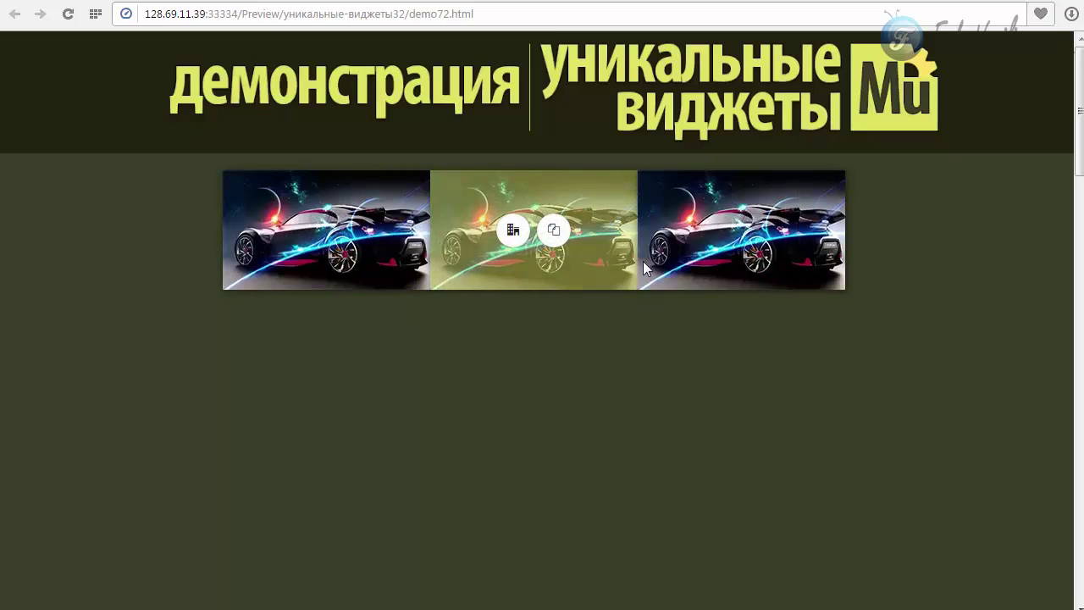